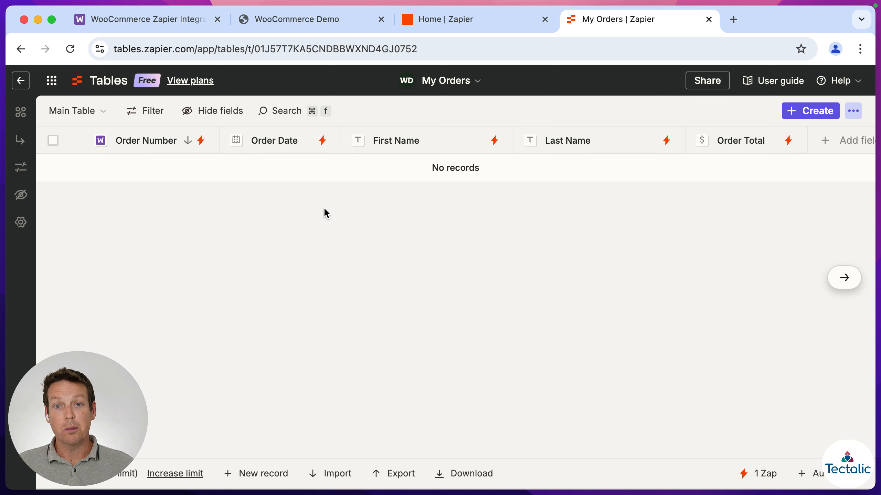
- Switch to the WooCommerce Demo store and open the WooCommerce Extensions page in its WordPress dashboard
click(134, 17)
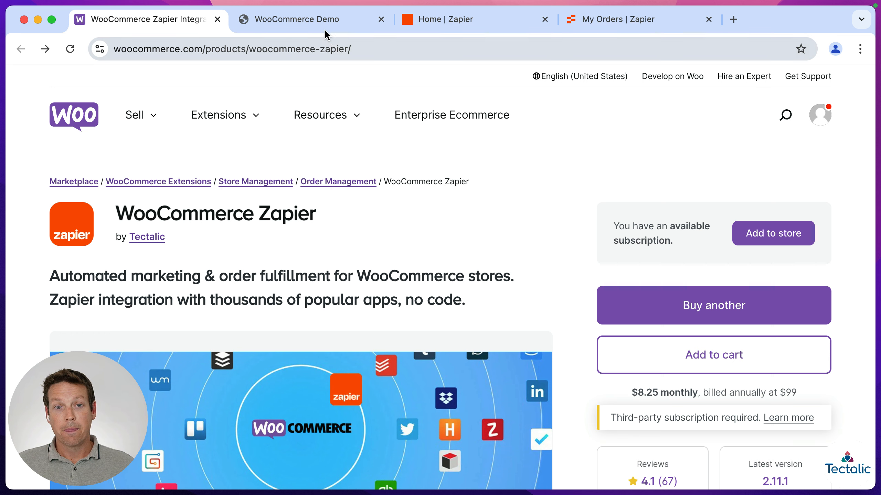
click(318, 23)
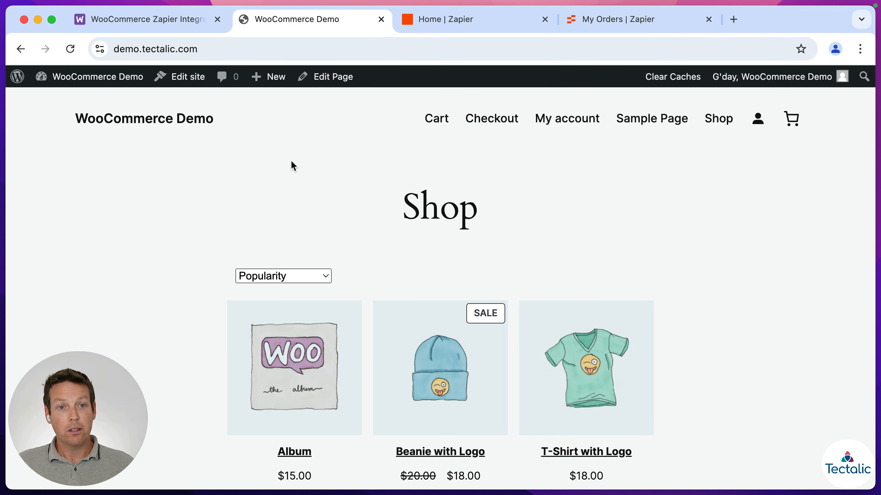
mouse_move(79, 75)
click(63, 102)
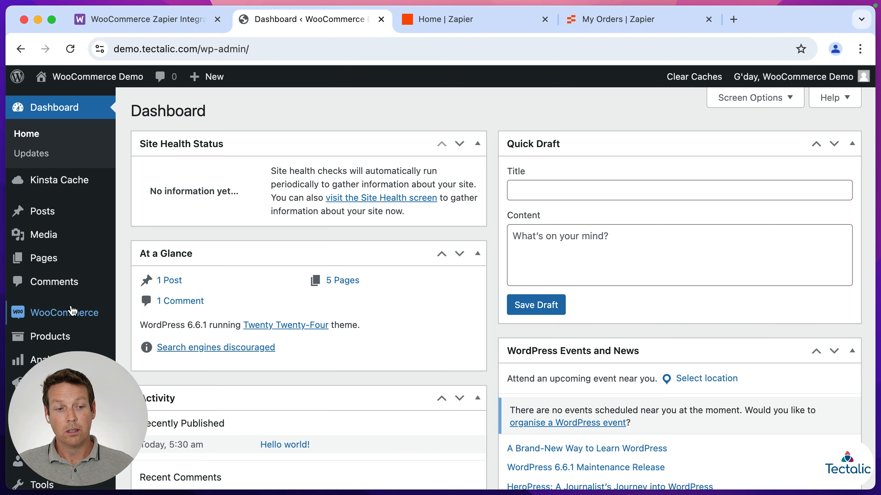
mouse_move(69, 320)
click(158, 431)
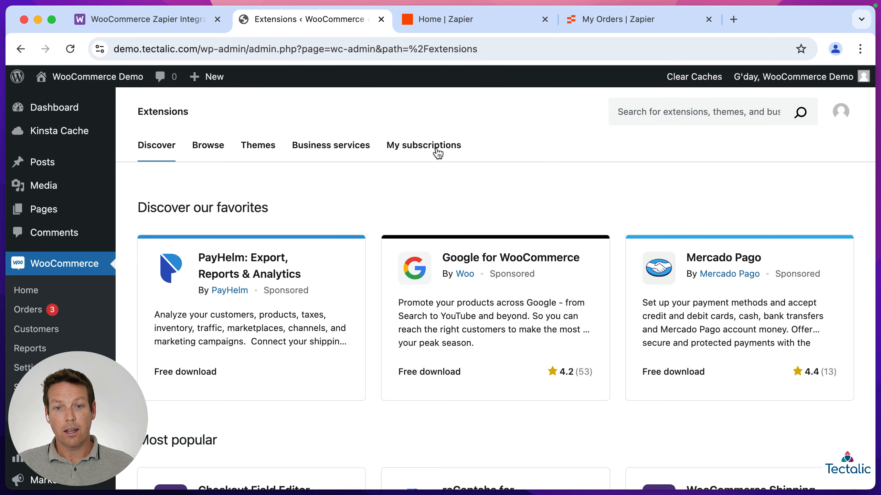
- Install the WooCommerce Zapier extension from the store's WooCommerce.com subscriptions
click(438, 153)
scroll(395, 331, down, 3)
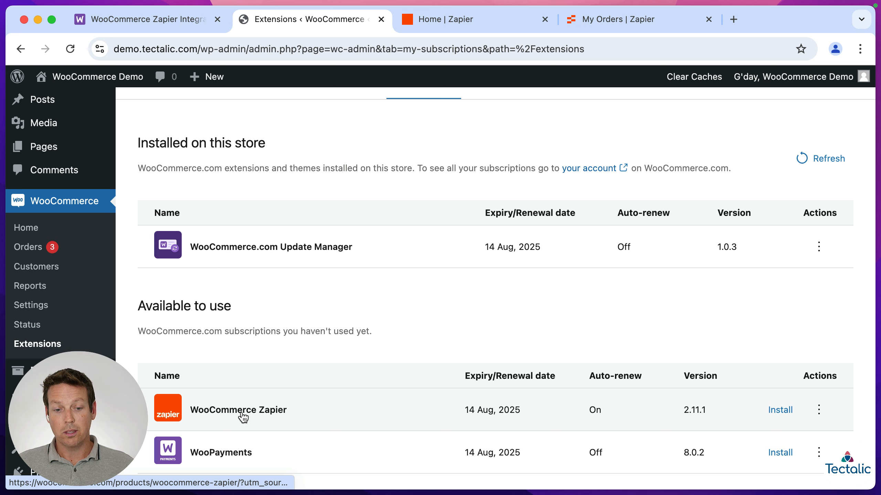
click(783, 412)
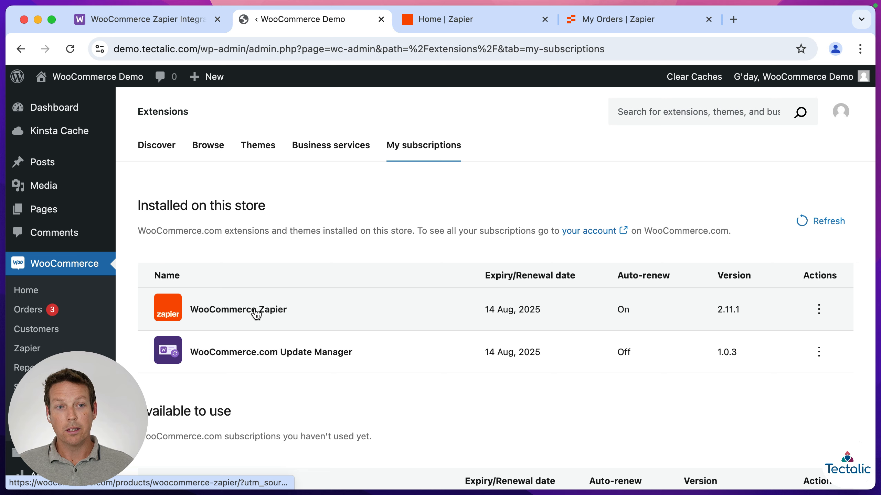
- Check the installed plugins list for the WooCommerce Zapier entry and return to the storefront
scroll(256, 314, down, 5)
click(33, 387)
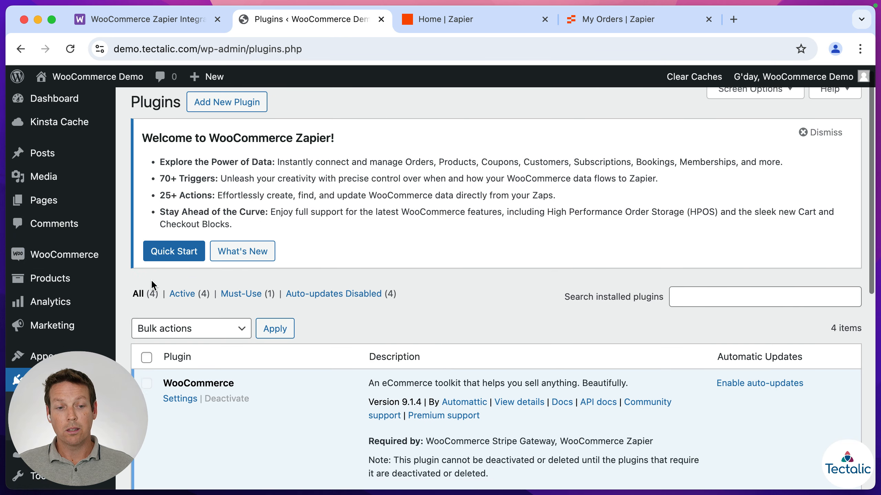
scroll(151, 280, down, 8)
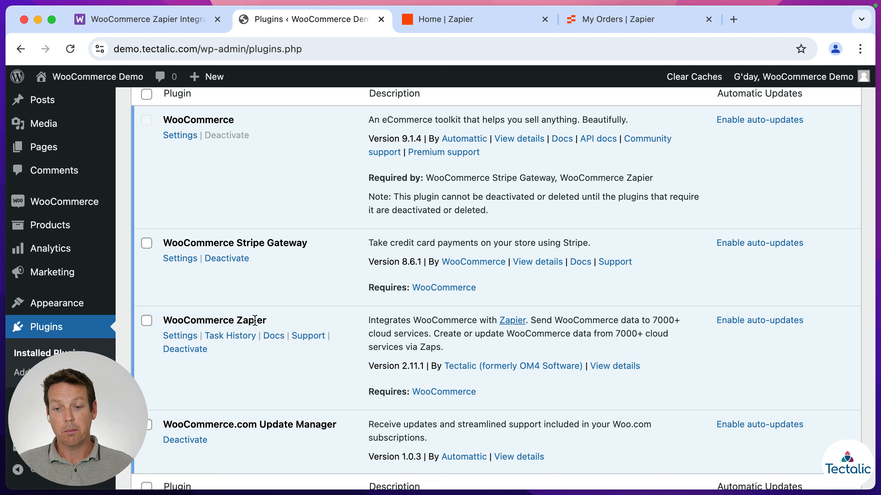
click(101, 77)
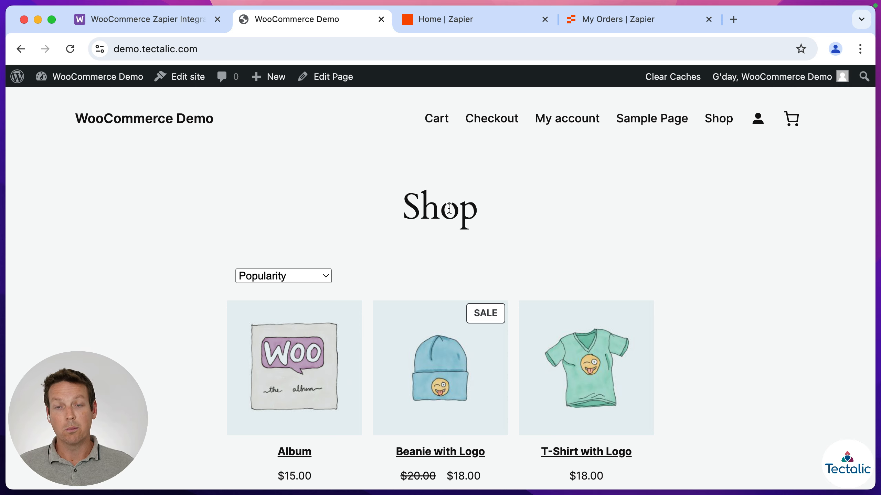
- Switch to Zapier and create a new Zap
click(455, 22)
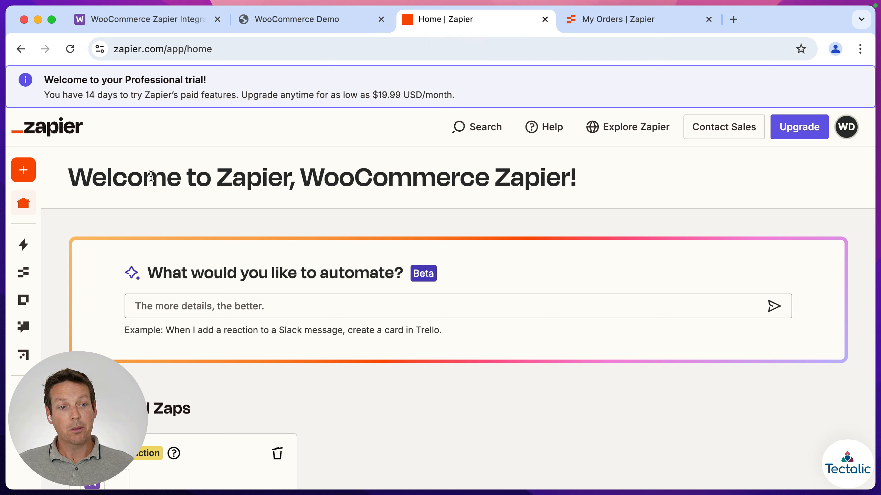
mouse_move(35, 183)
click(78, 178)
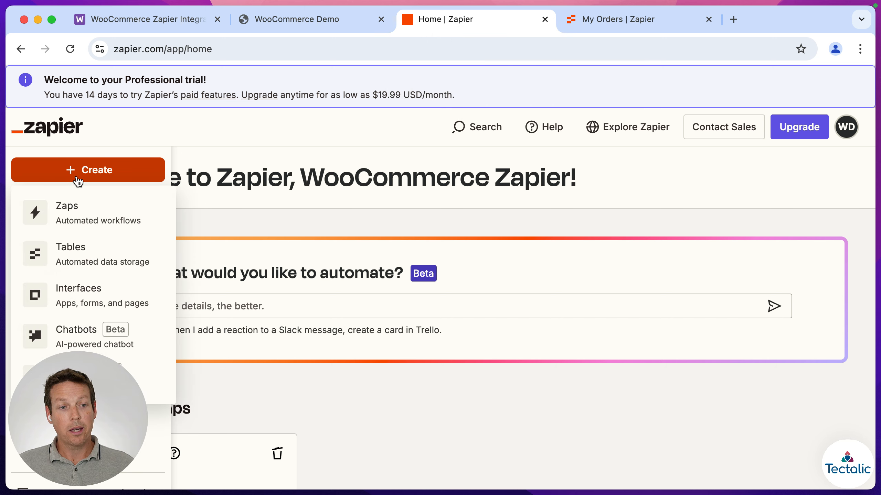
click(79, 212)
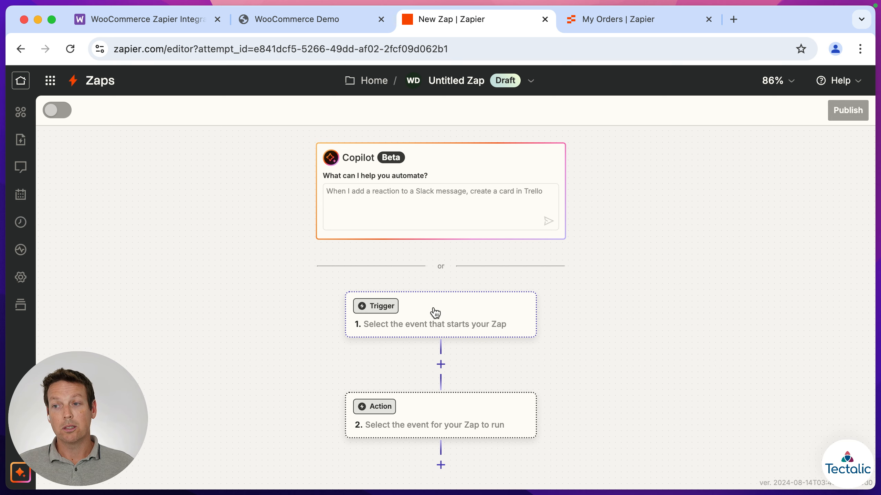
- Set the Zap's trigger app to WooCommerce with the Order event and continue to the account setup
click(435, 313)
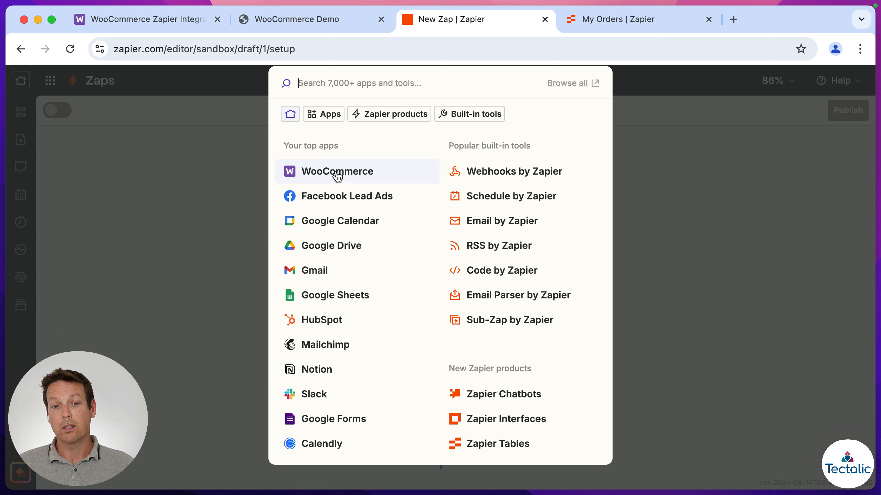
click(336, 178)
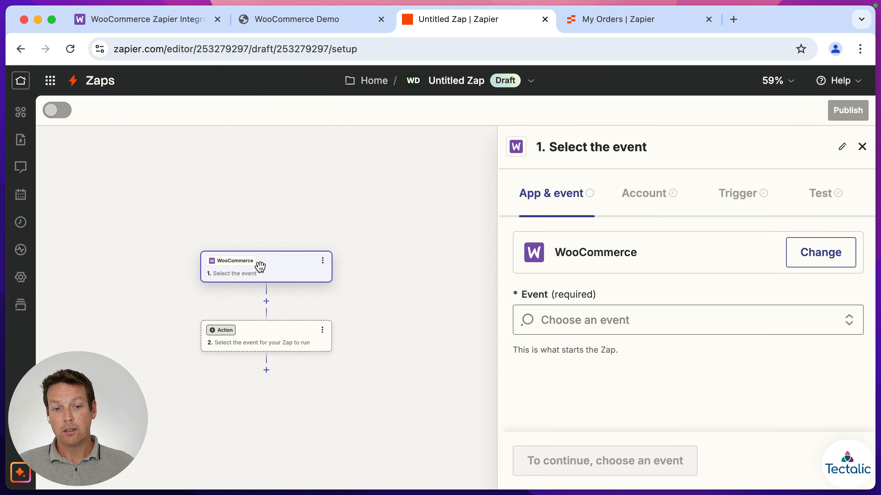
click(576, 320)
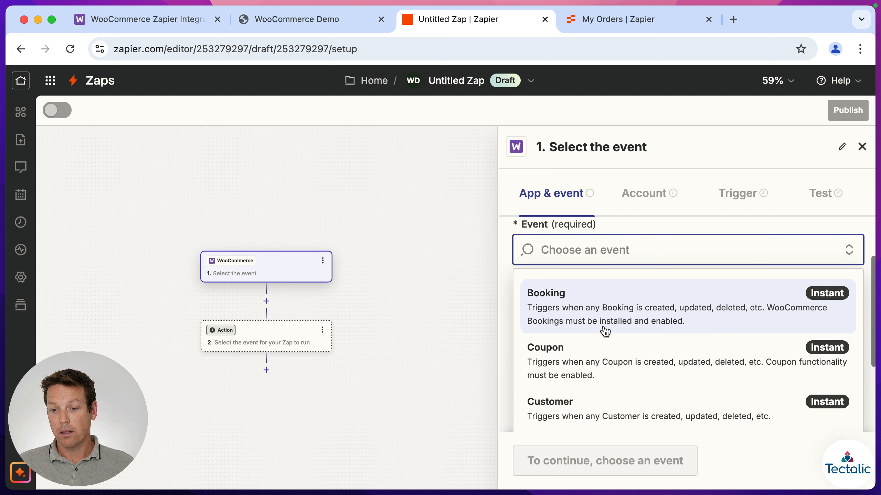
scroll(606, 332, down, 5)
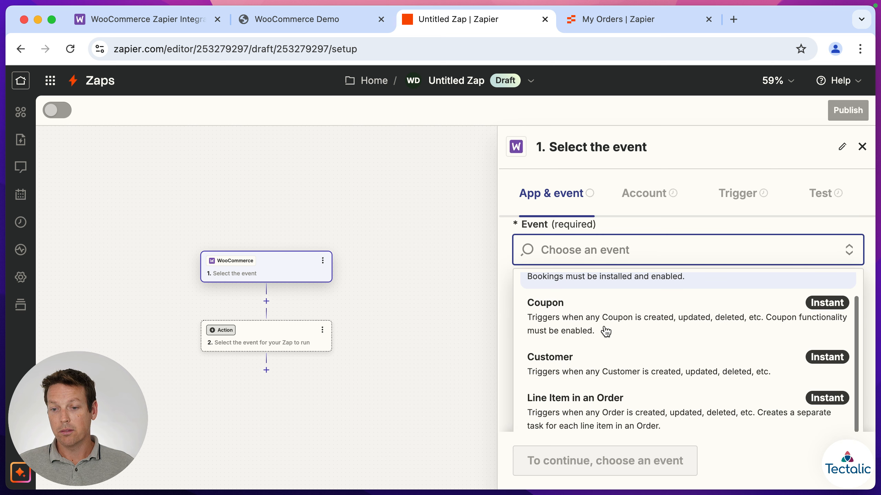
scroll(605, 331, down, 4)
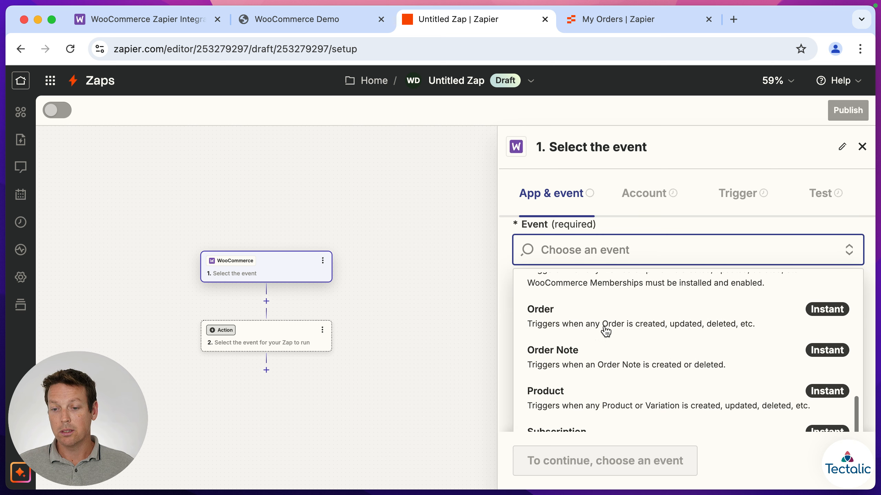
click(578, 316)
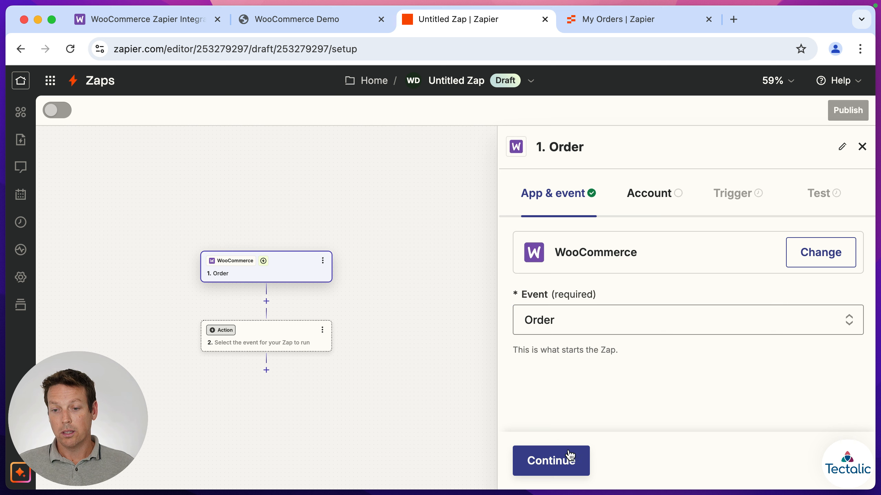
click(554, 465)
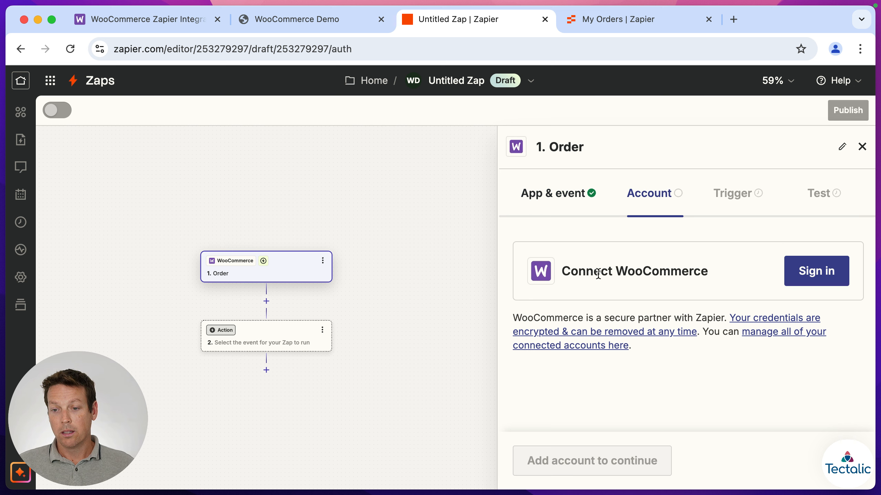
- Open the sign-in form for connecting a WooCommerce account to the Order trigger
click(815, 275)
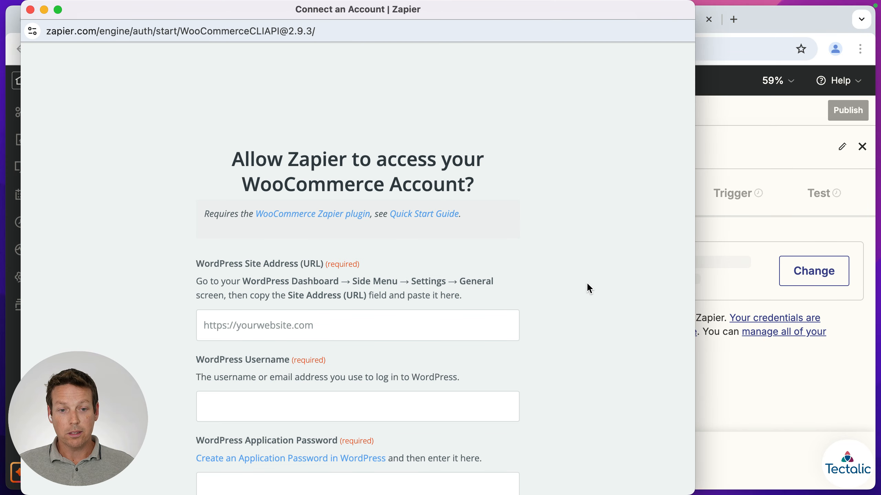
scroll(586, 282, down, 2)
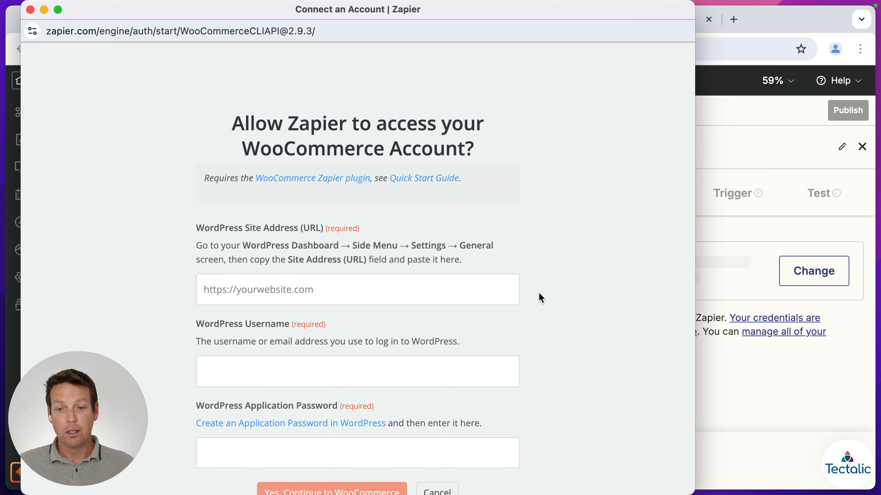
scroll(538, 291, down, 2)
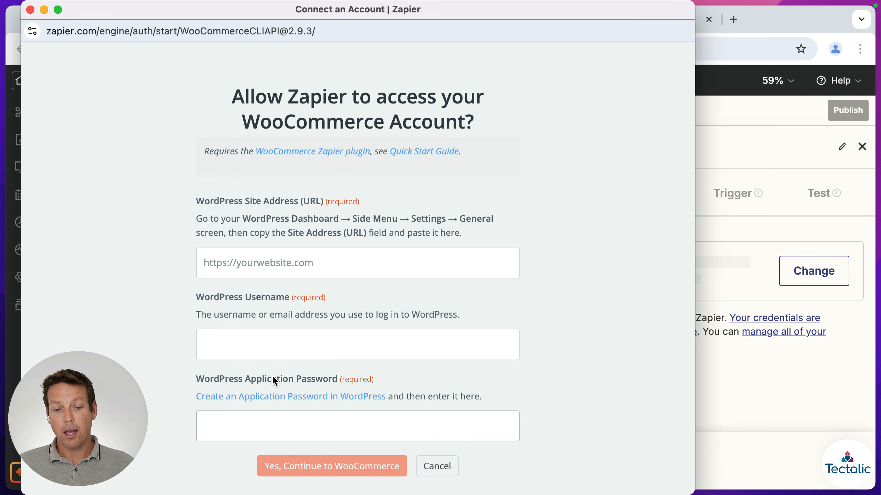
click(752, 131)
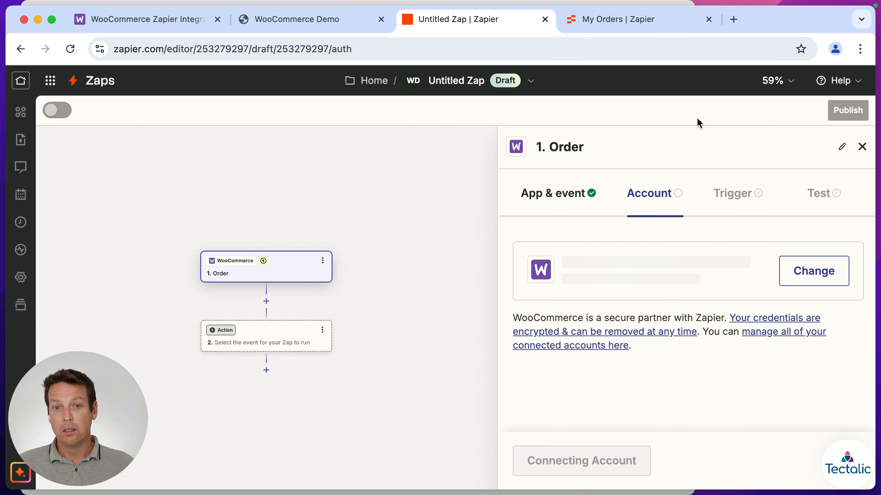
click(296, 22)
click(232, 47)
key(super+c)
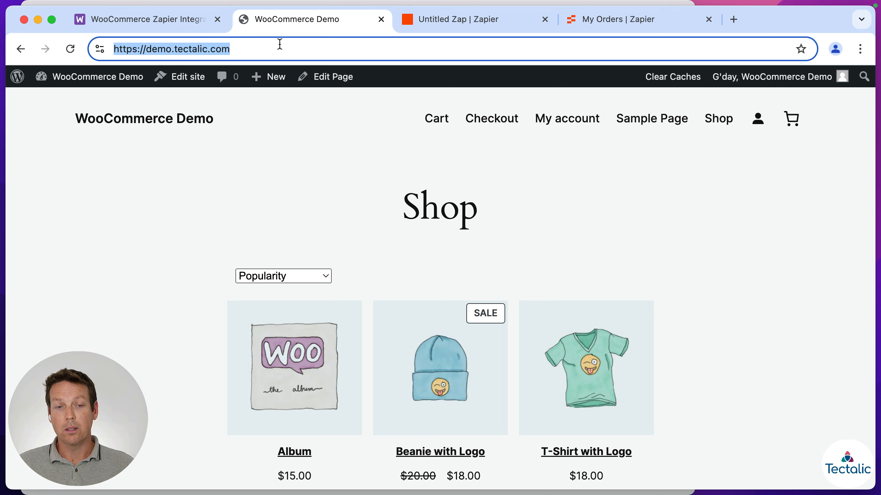
key(super+grave)
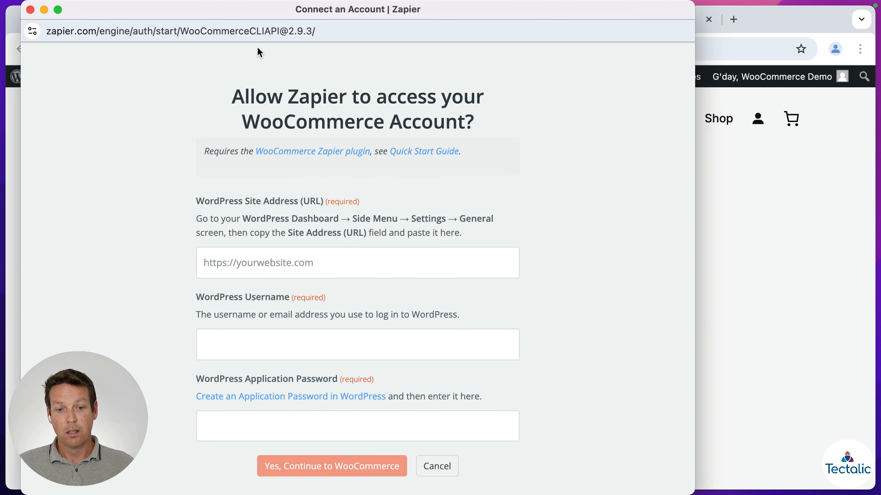
click(236, 264)
key(super+v)
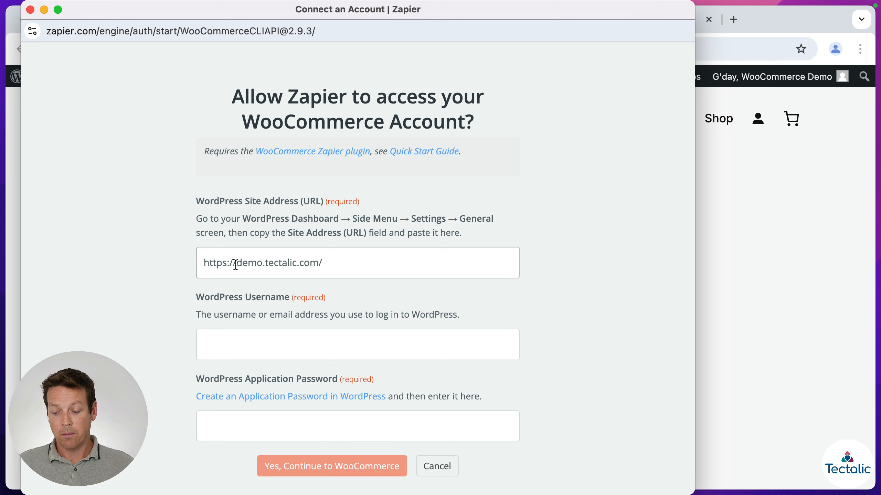
key(BackSpace)
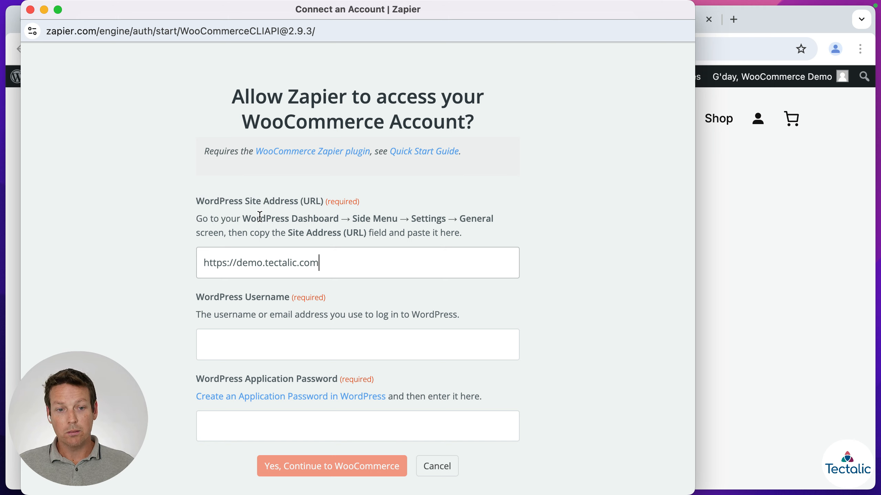
- Enter the WordPress account's username in the WooCommerce connection form
click(254, 339)
text(james)
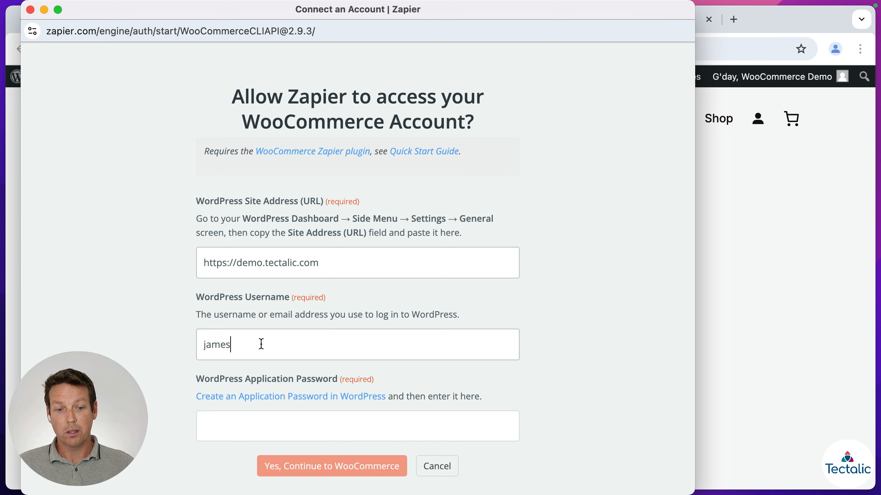
click(273, 428)
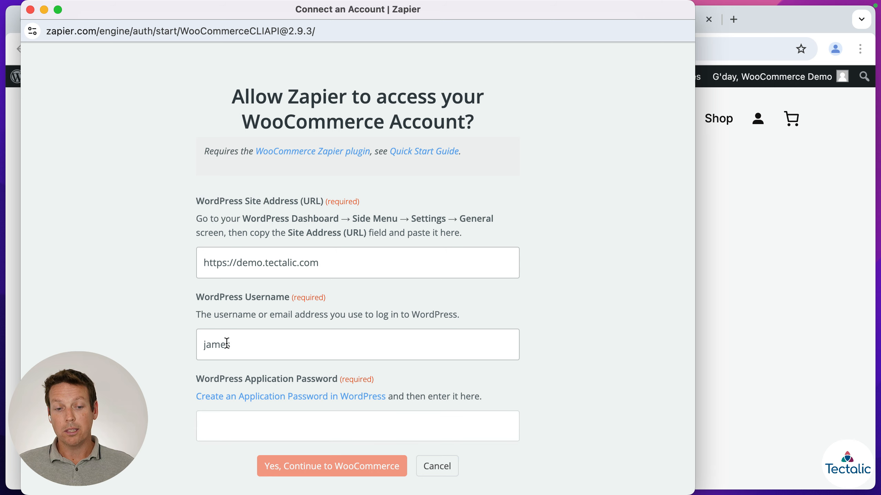
- Open the WordPress user profile on the demo store at its Application Passwords section
click(790, 287)
mouse_move(769, 80)
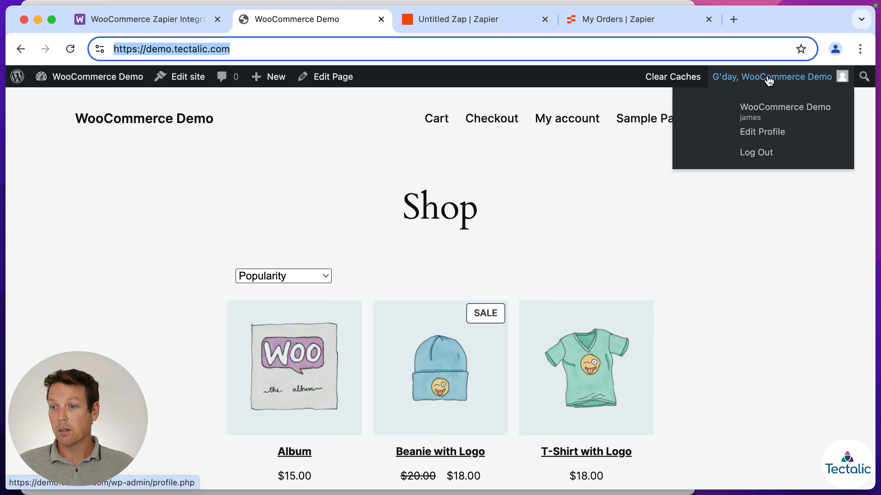
click(770, 134)
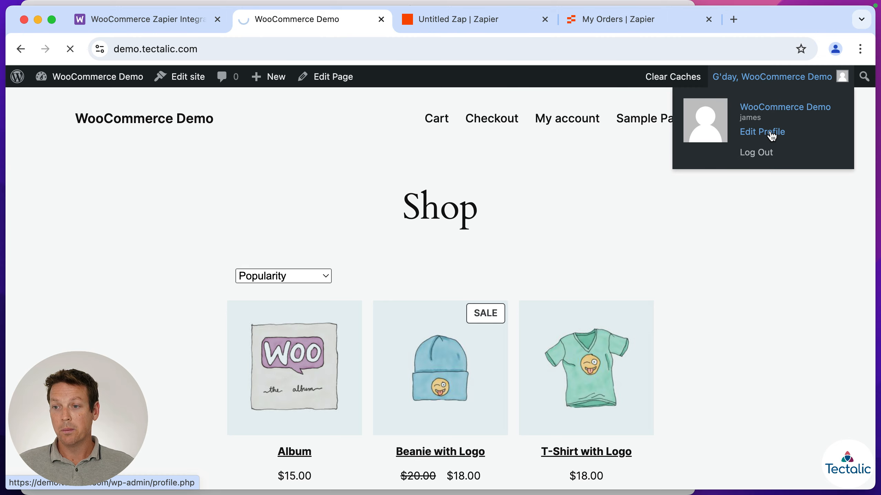
scroll(518, 259, down, 10)
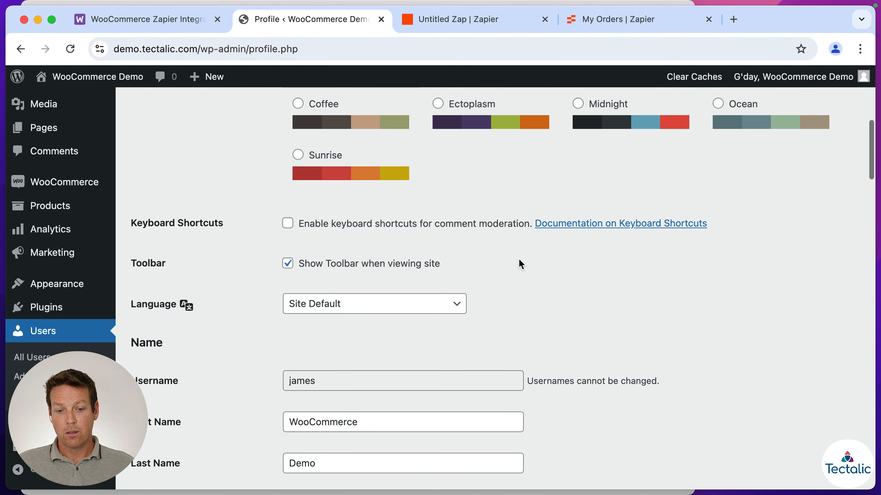
scroll(519, 260, down, 15)
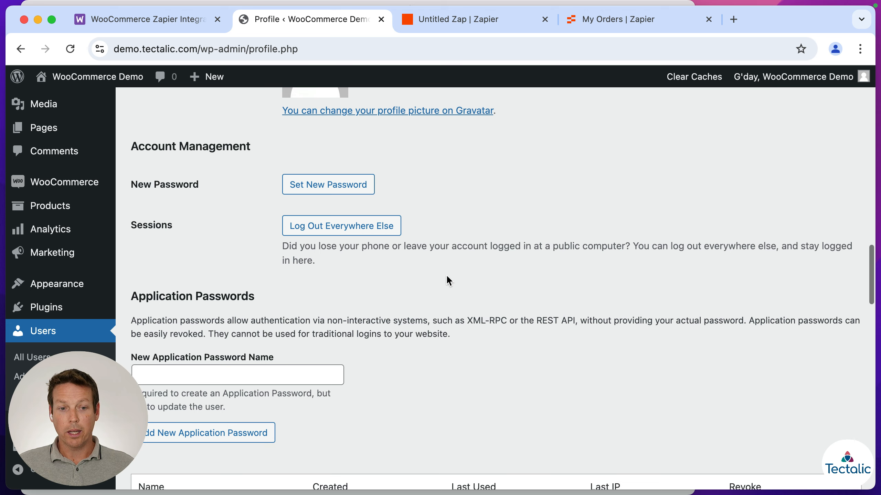
- Add a new application password named WooCommerce Zapier to the WordPress profile
click(181, 375)
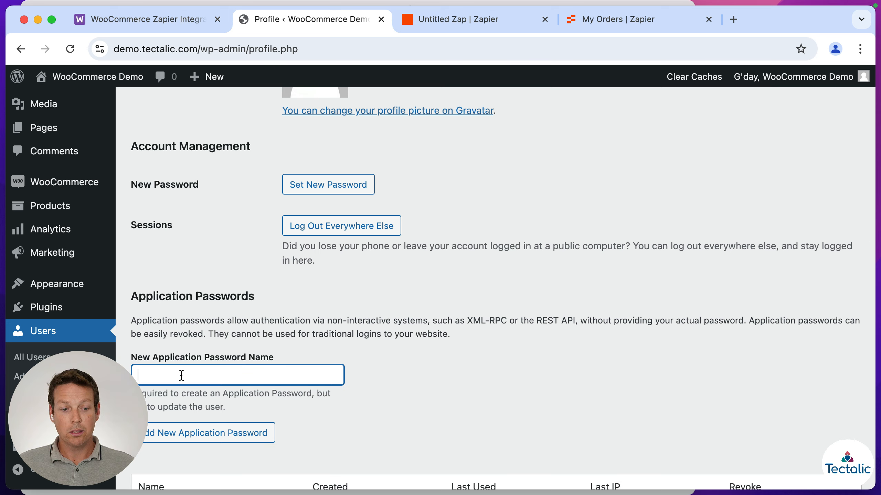
text(WooC)
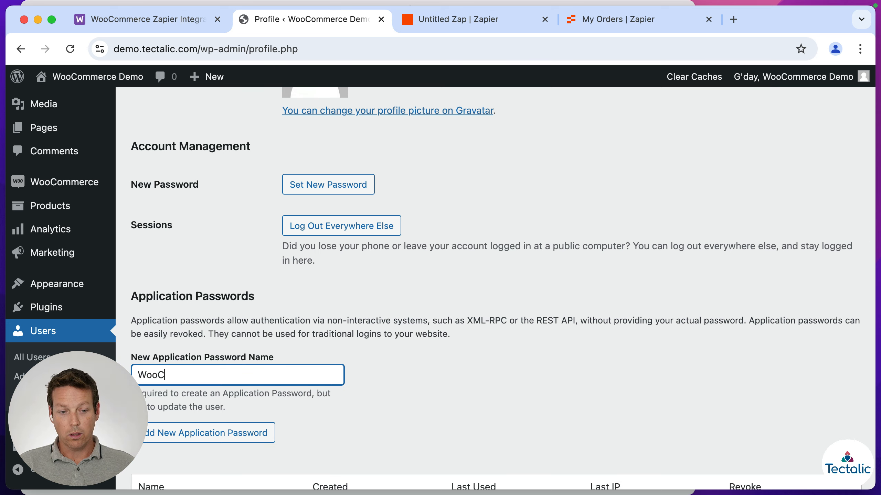
text(ommerce Zapier)
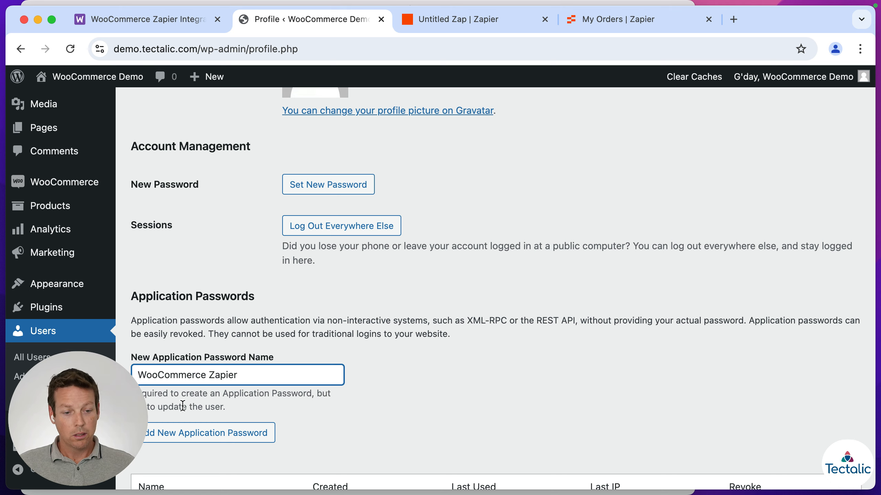
click(207, 431)
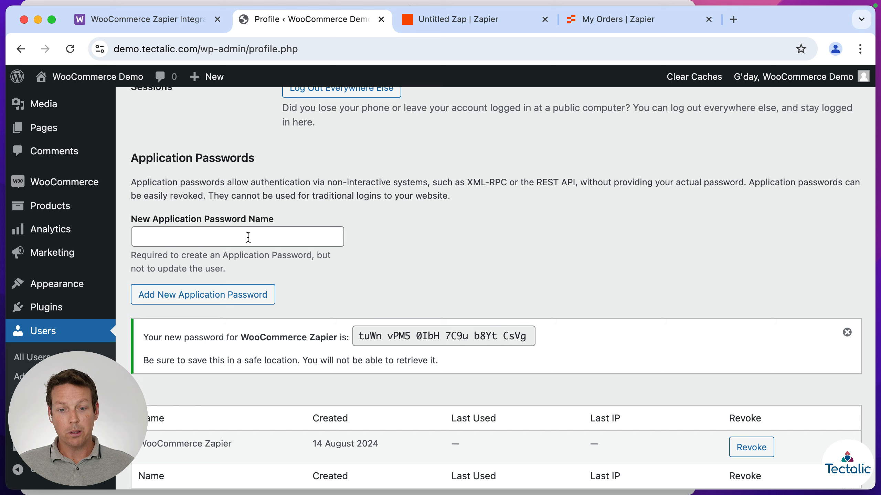
- Copy the generated application password into the connection form's WordPress Application Password field, authorize the WooCommerce account and continue to the trigger settings
drag(358, 335, 531, 336)
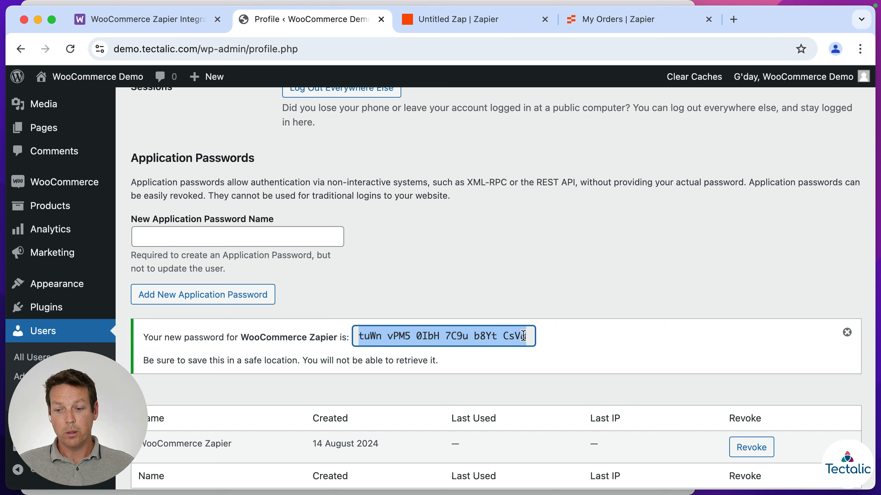
key(super+grave)
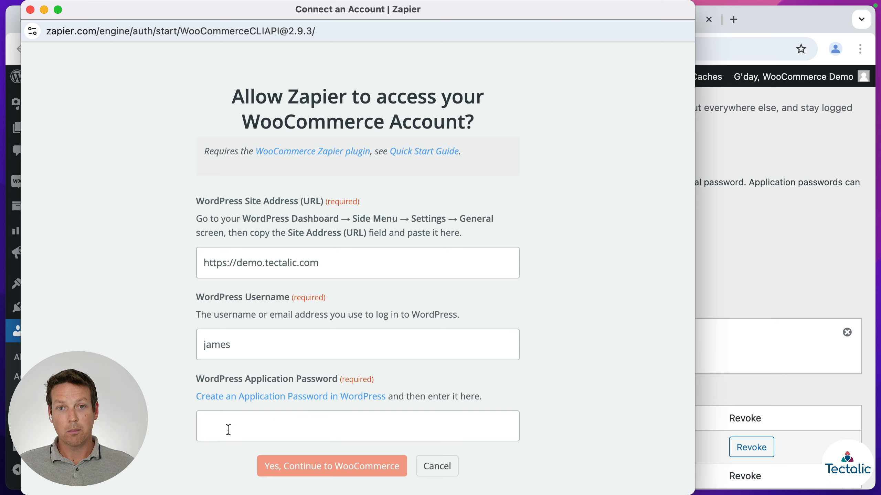
key(super+v)
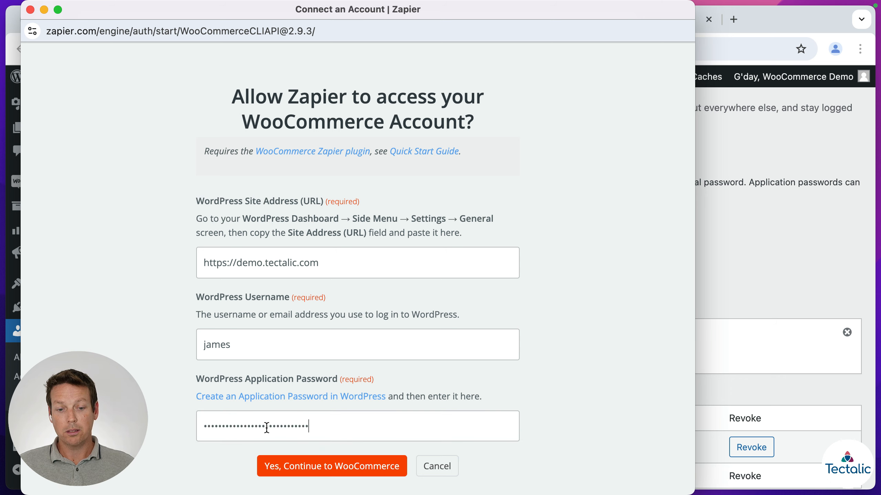
click(341, 472)
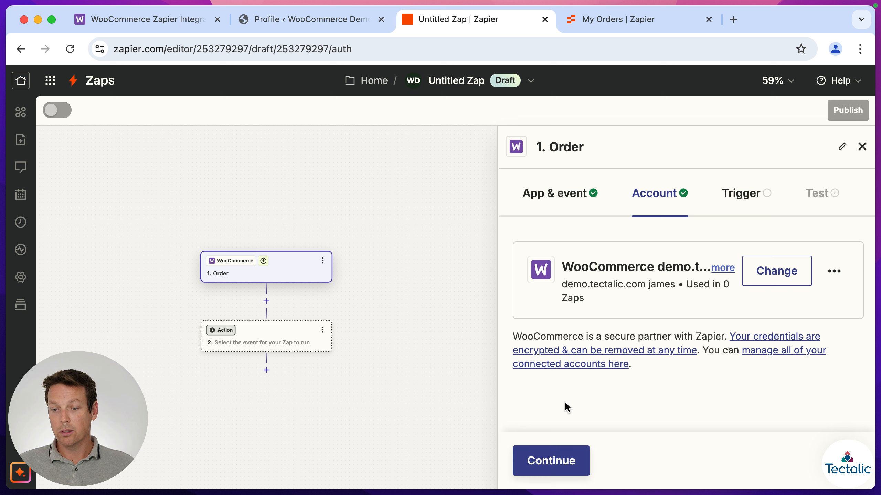
click(551, 463)
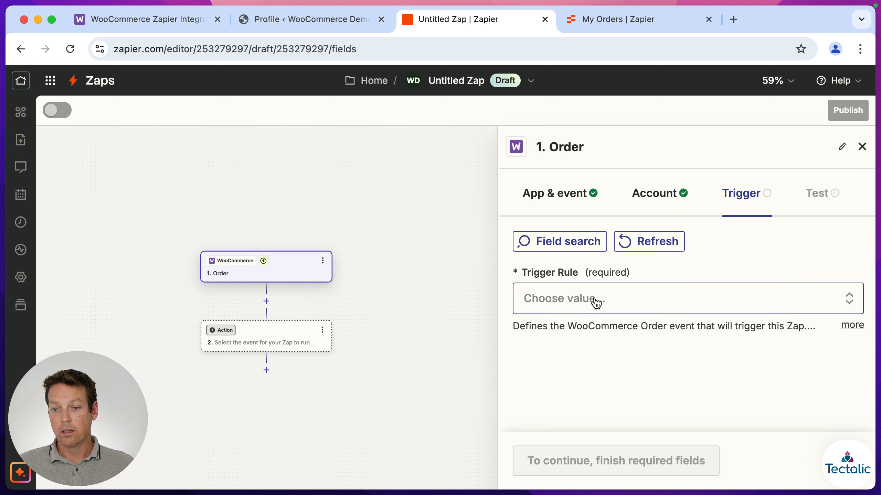
- Set the Order trigger's Trigger Rule to Order paid and continue to the trigger test
click(852, 326)
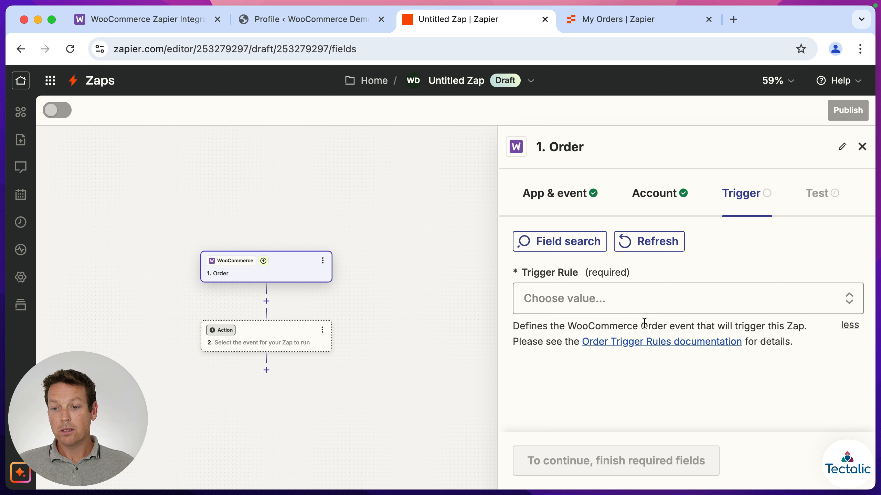
click(659, 299)
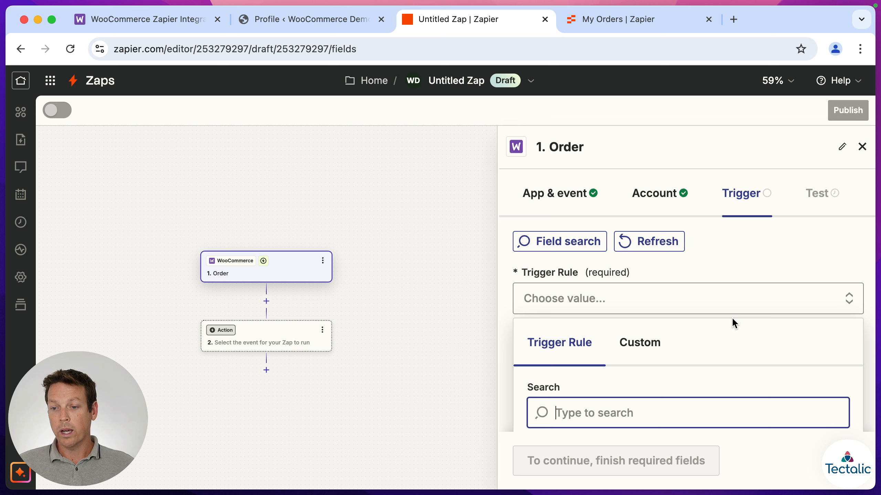
scroll(709, 337, down, 8)
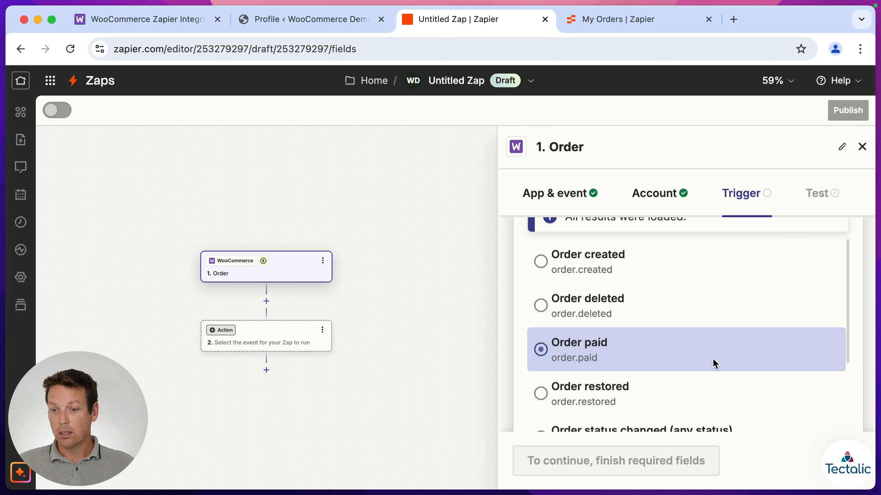
scroll(713, 363, up, 2)
scroll(670, 324, down, 1)
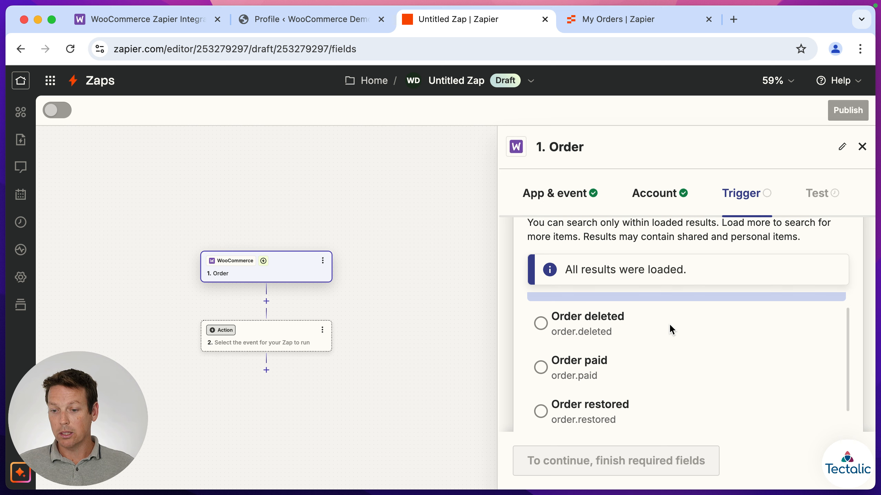
scroll(669, 354, up, 1)
scroll(669, 354, down, 1)
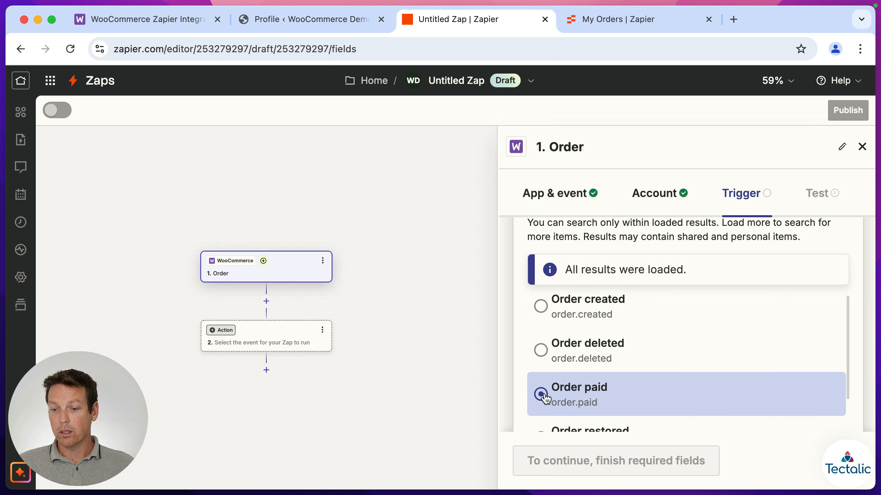
click(588, 398)
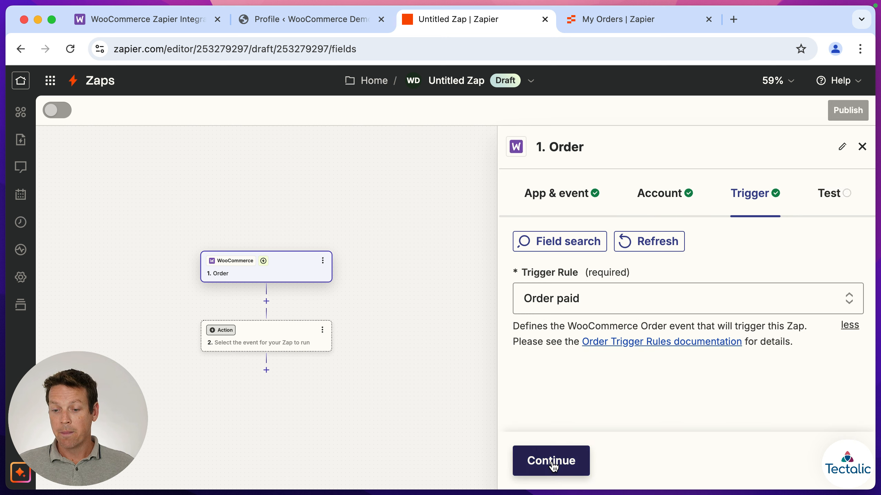
click(552, 463)
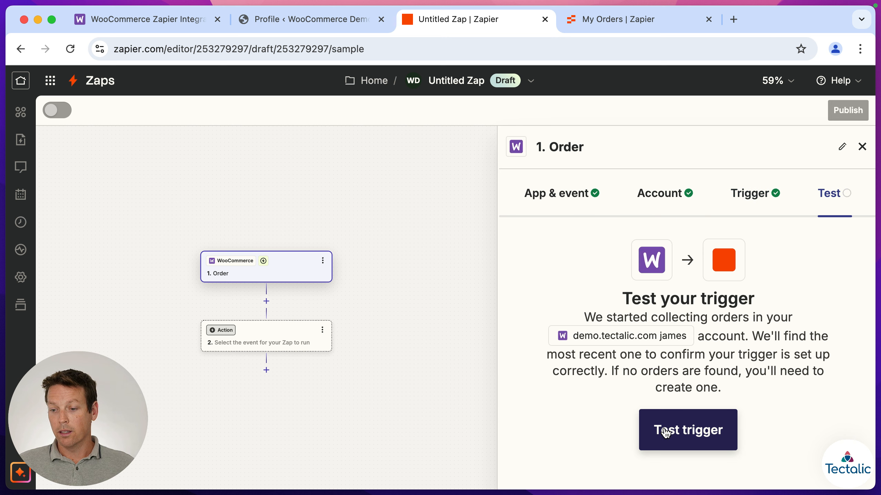
- Test the Order trigger, check the ID in the Order C record and continue with that record selected
click(687, 431)
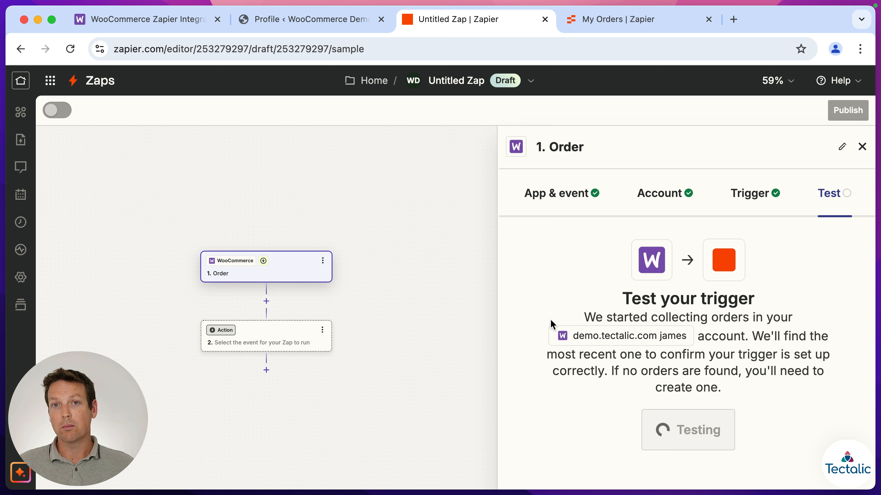
scroll(524, 308, down, 1)
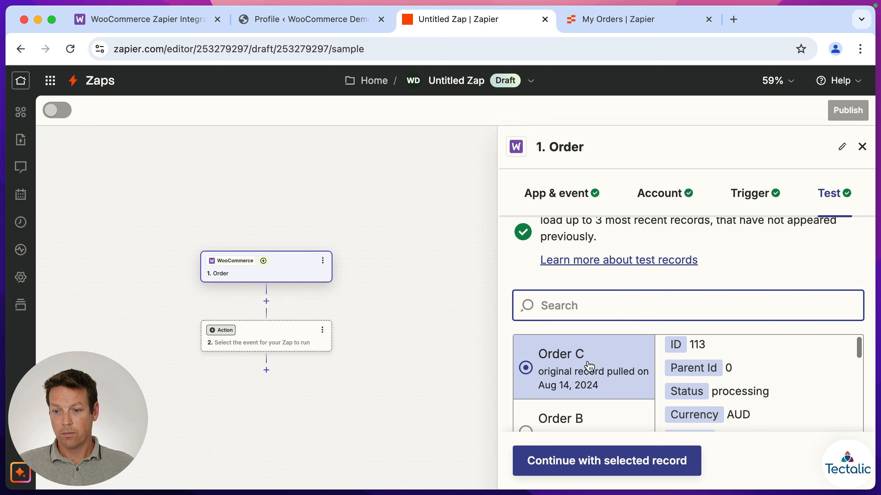
scroll(583, 369, down, 2)
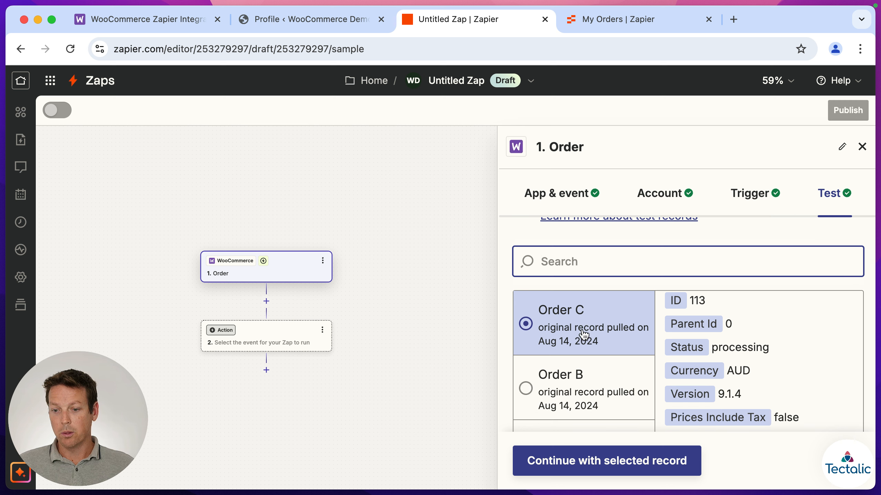
click(562, 331)
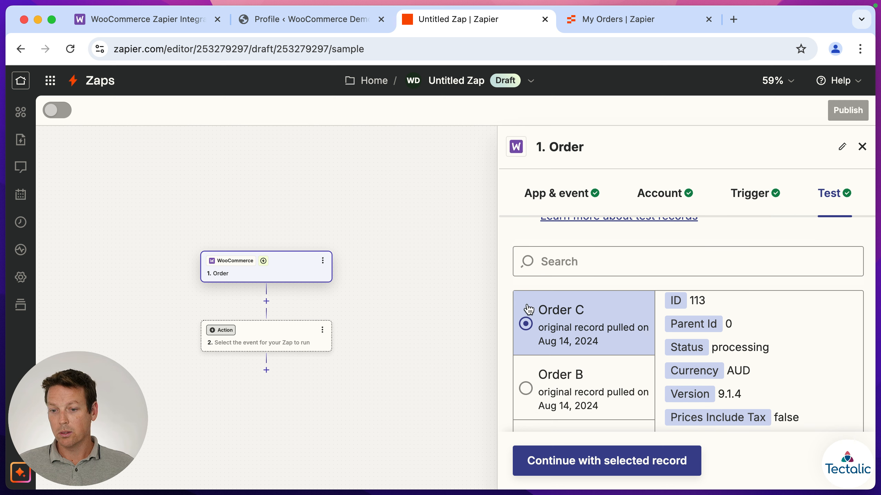
double_click(698, 301)
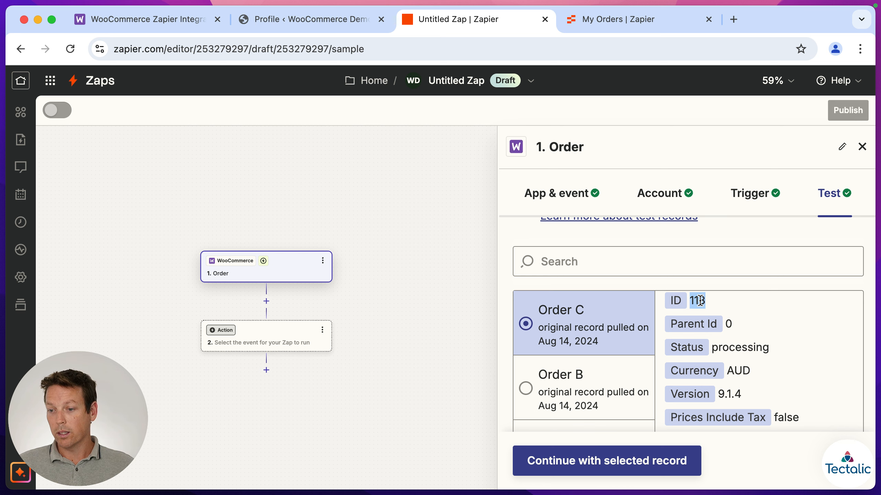
click(699, 300)
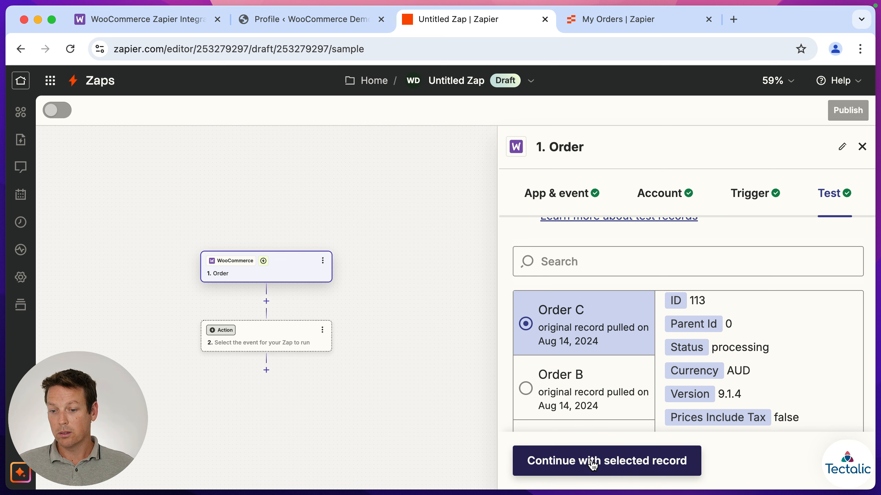
click(610, 464)
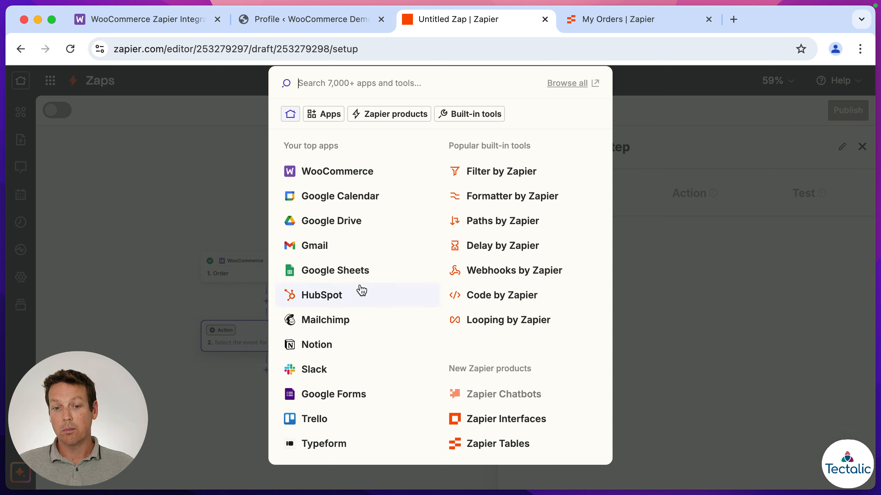
- Set the Zap's action to Zapier Tables with the Create Record event and continue to the action settings
click(503, 448)
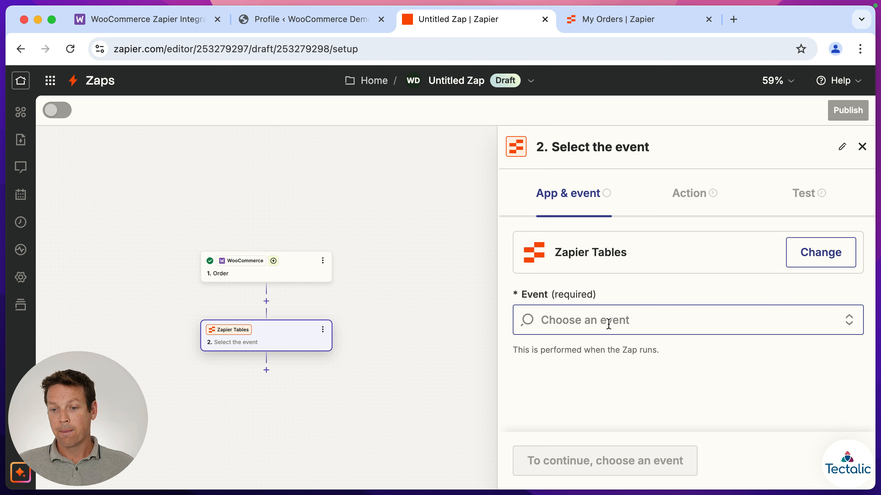
click(609, 324)
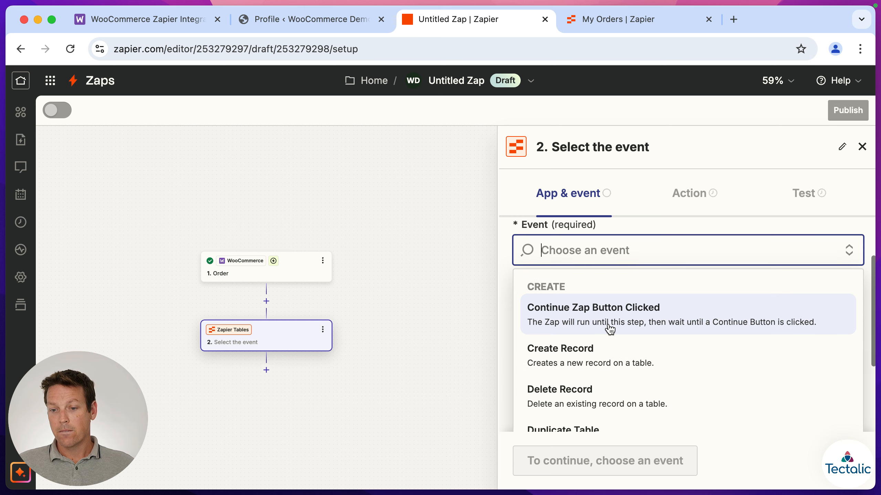
click(578, 354)
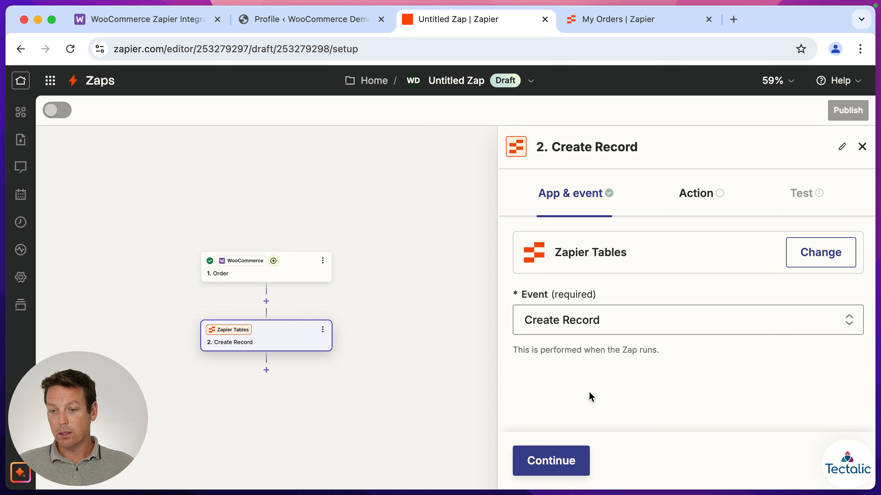
click(553, 463)
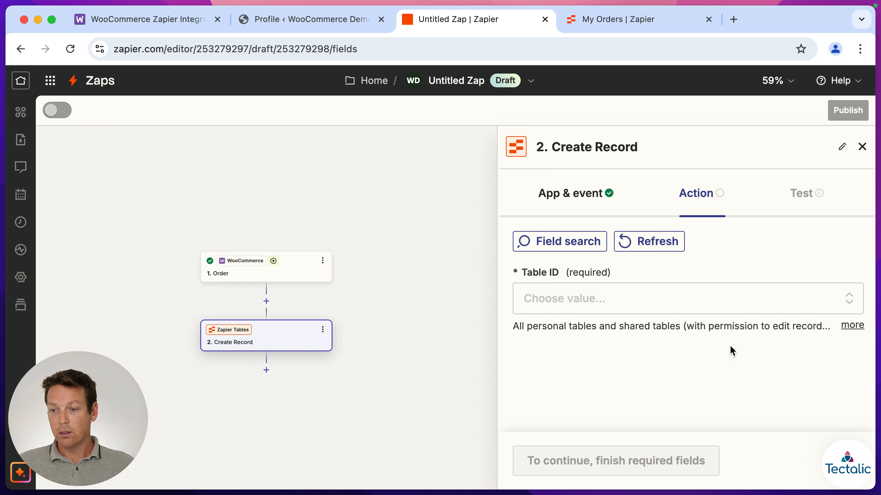
- Check the columns of the My Orders table, then set the Create Record action's Table ID to My Orders
click(621, 19)
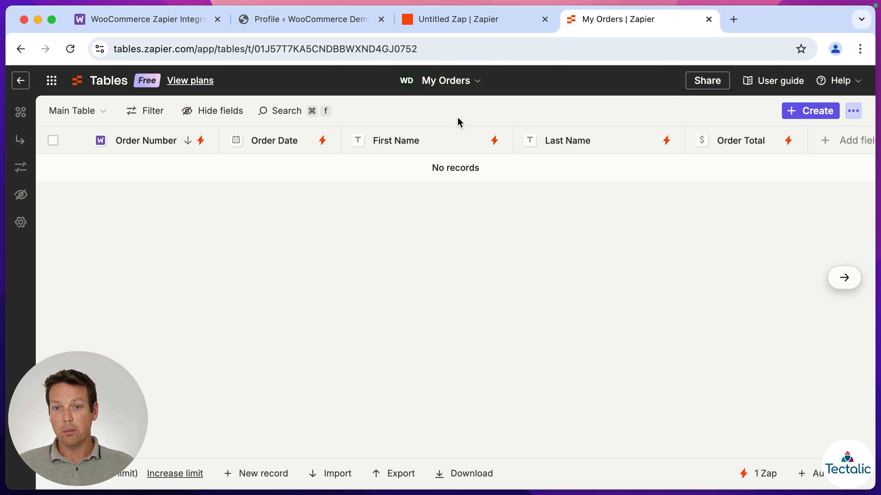
click(465, 21)
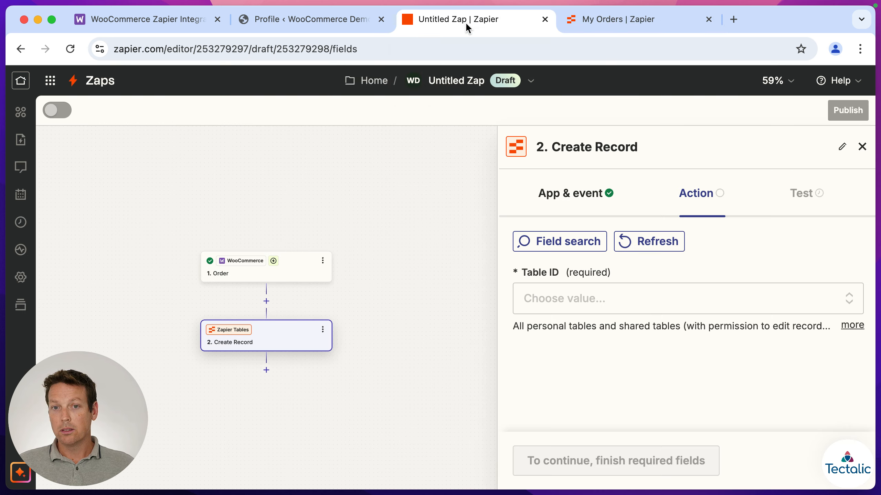
click(584, 304)
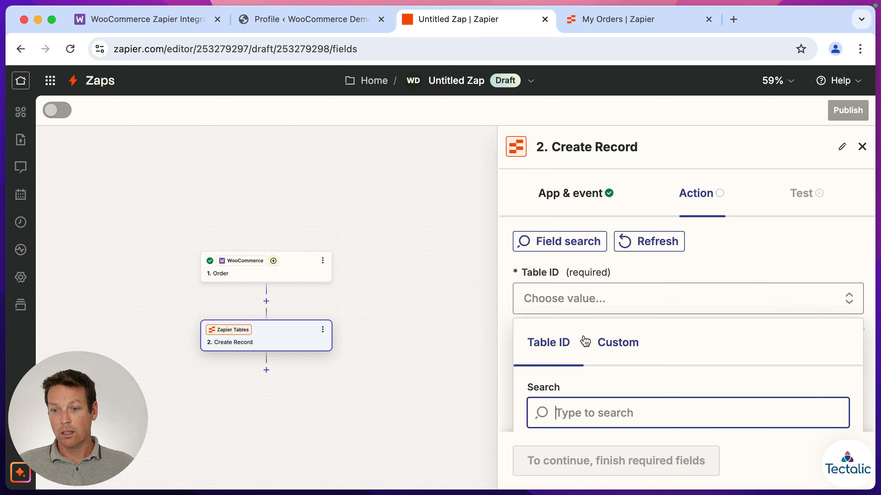
scroll(589, 399, down, 4)
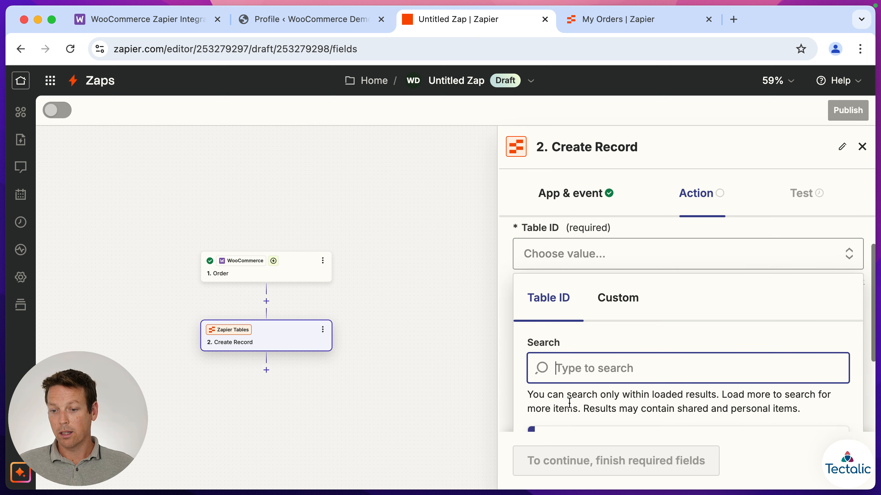
scroll(569, 404, down, 1)
click(540, 365)
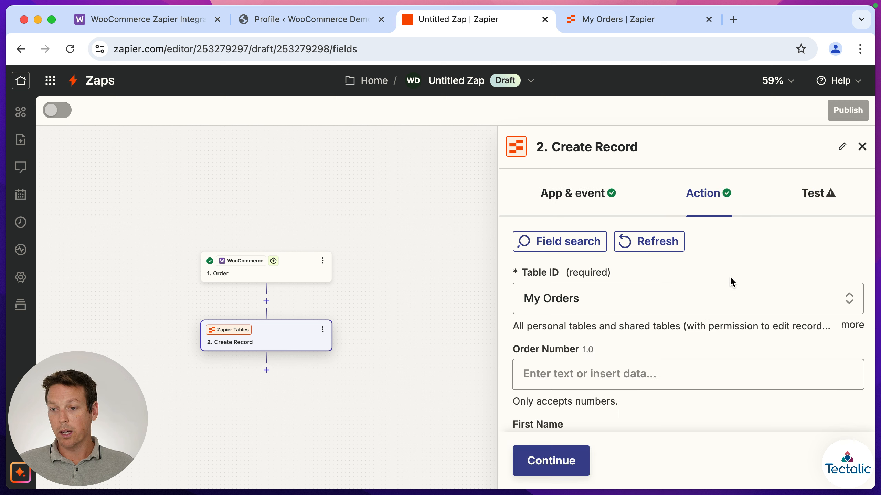
- Map the Order Number field to the WooCommerce order's Number, searching the available data fields for "number"
scroll(681, 325, down, 1)
scroll(681, 325, down, 3)
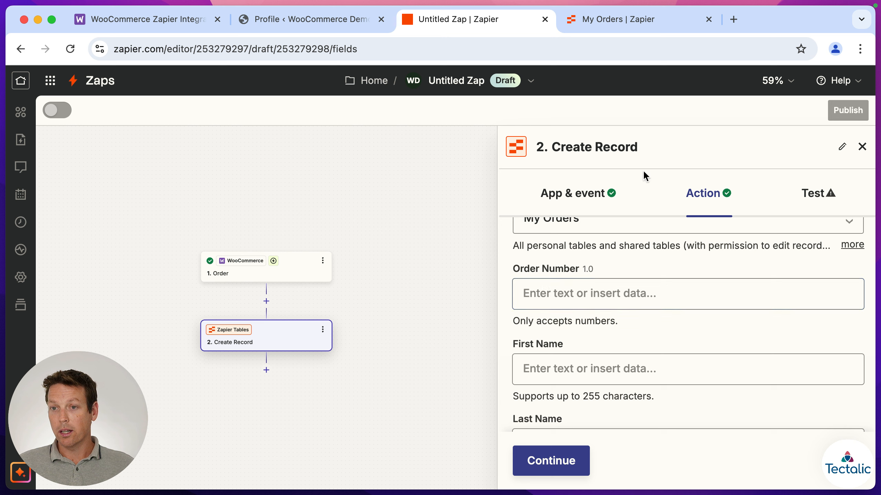
scroll(560, 367, down, 1)
scroll(560, 366, up, 2)
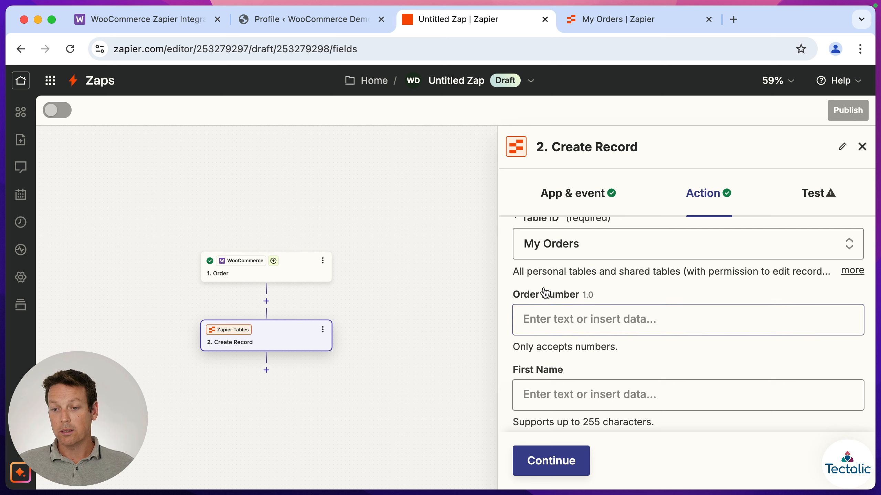
click(553, 321)
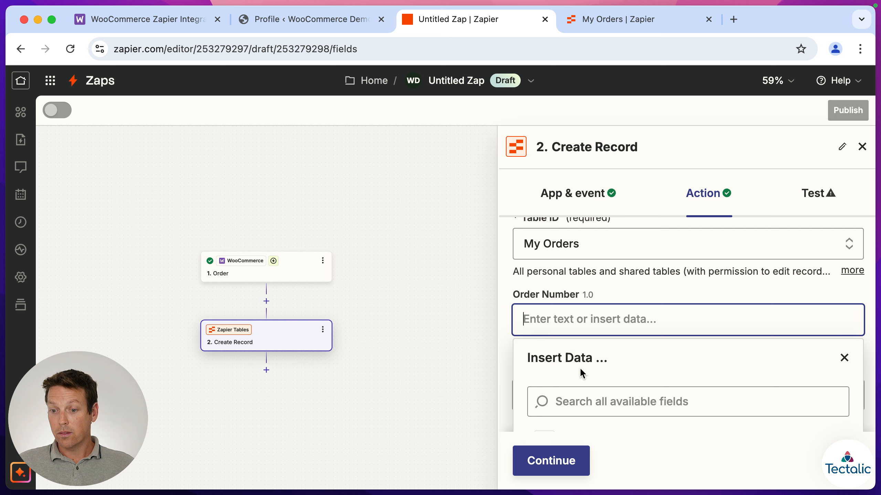
scroll(589, 378, down, 3)
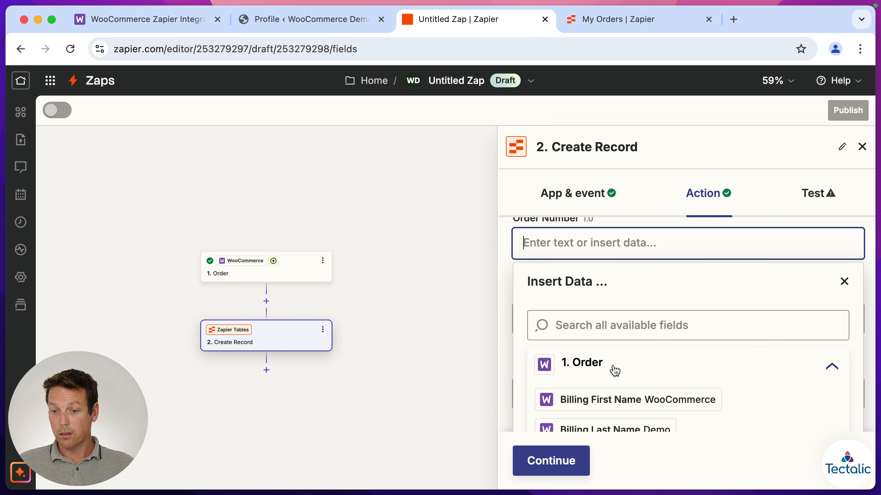
scroll(594, 378, down, 1)
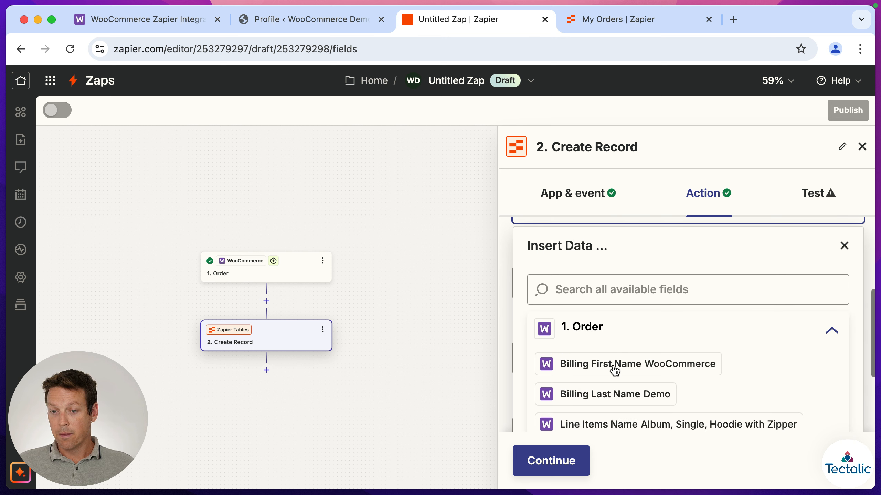
click(608, 329)
click(615, 334)
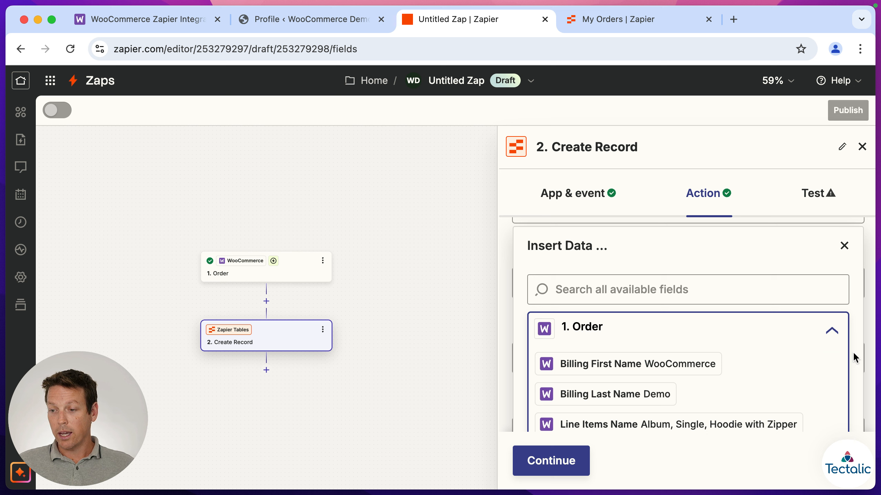
scroll(655, 407, down, 10)
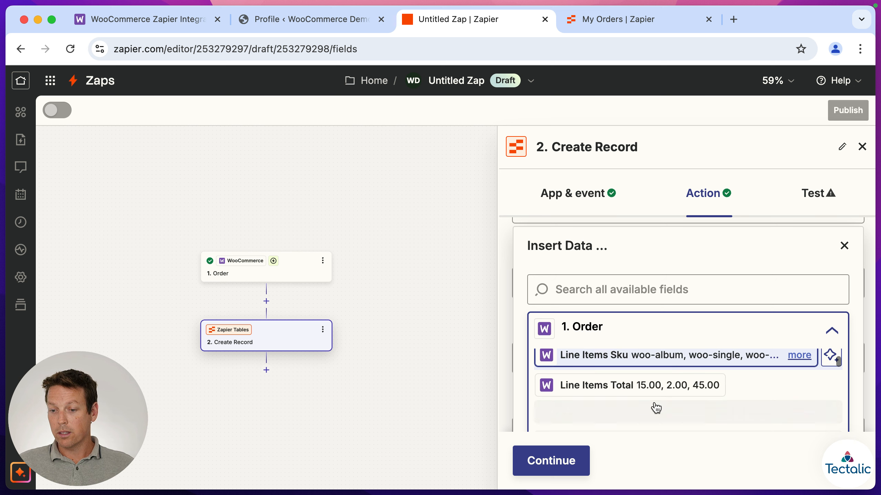
scroll(655, 407, up, 10)
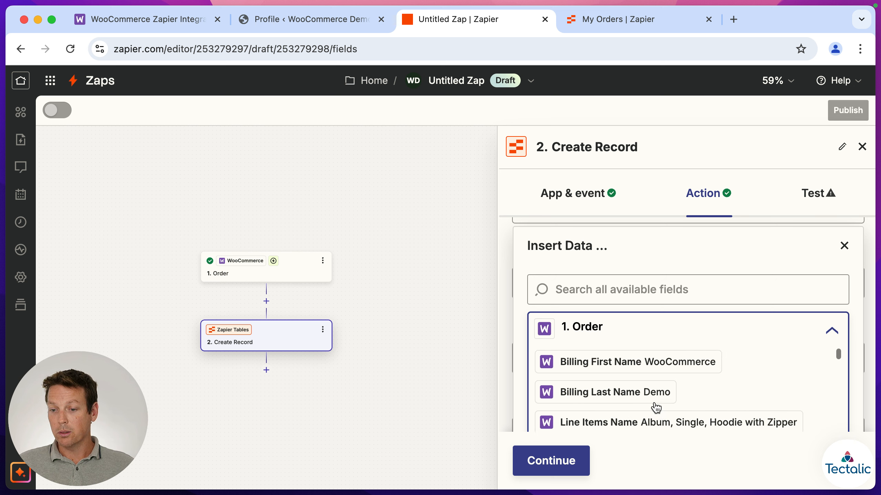
click(577, 289)
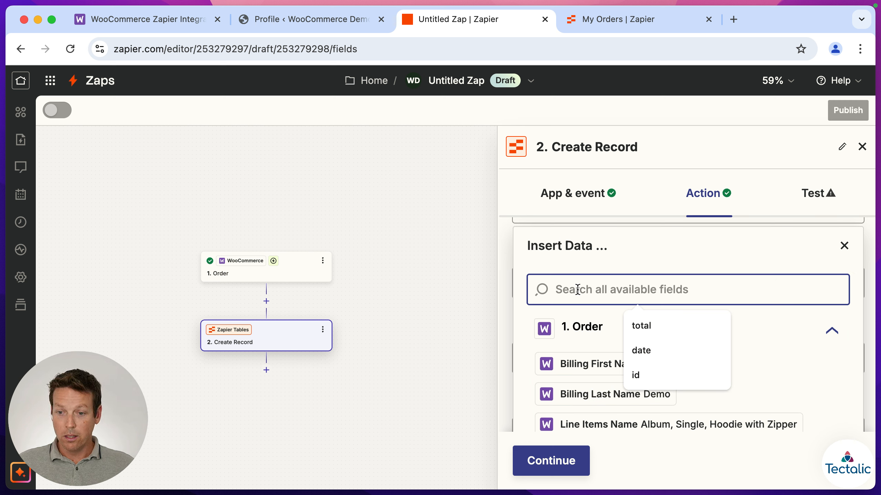
text(number)
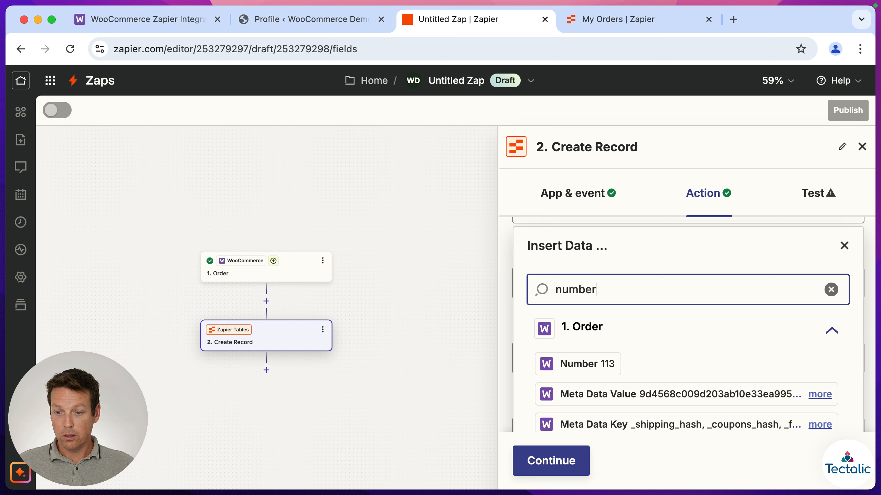
click(585, 364)
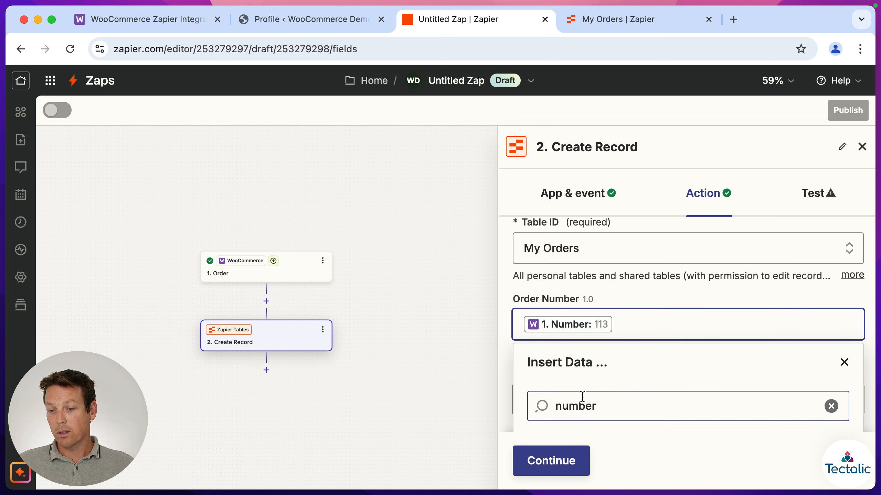
scroll(612, 393, down, 2)
scroll(612, 395, down, 2)
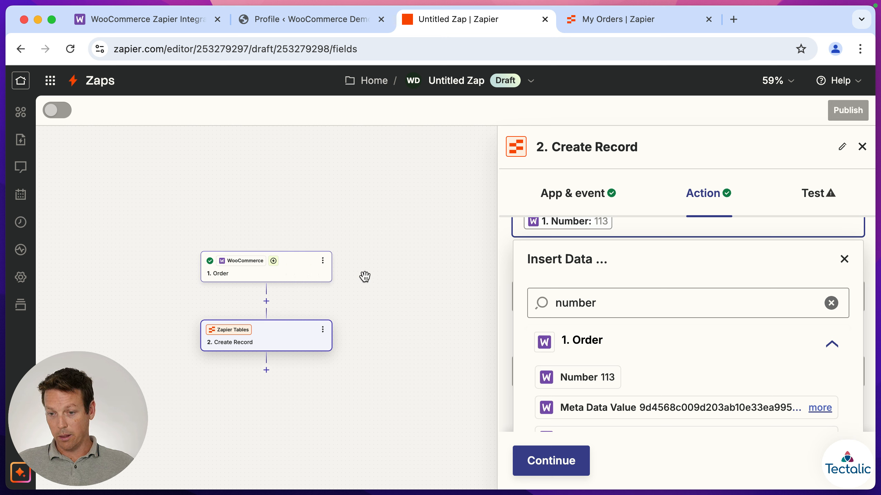
click(591, 226)
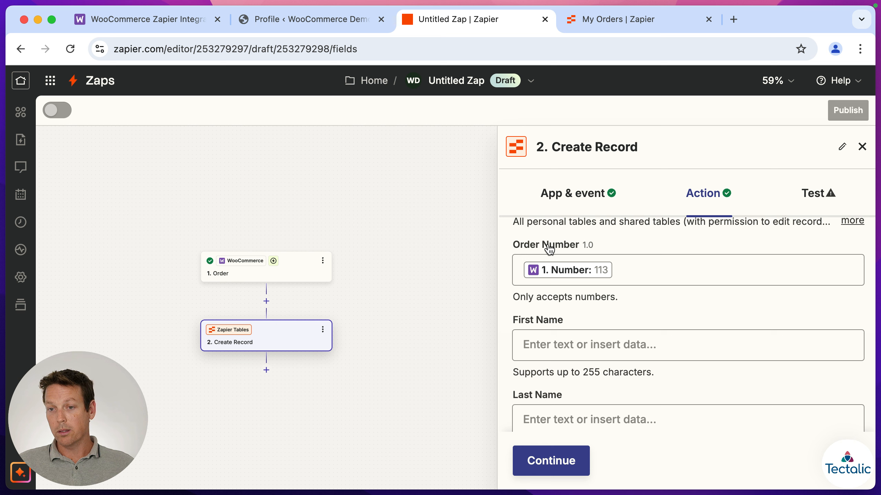
- Map the First Name field to the order's Billing First Name, searching the available data fields for "first name"
scroll(541, 341, down, 1)
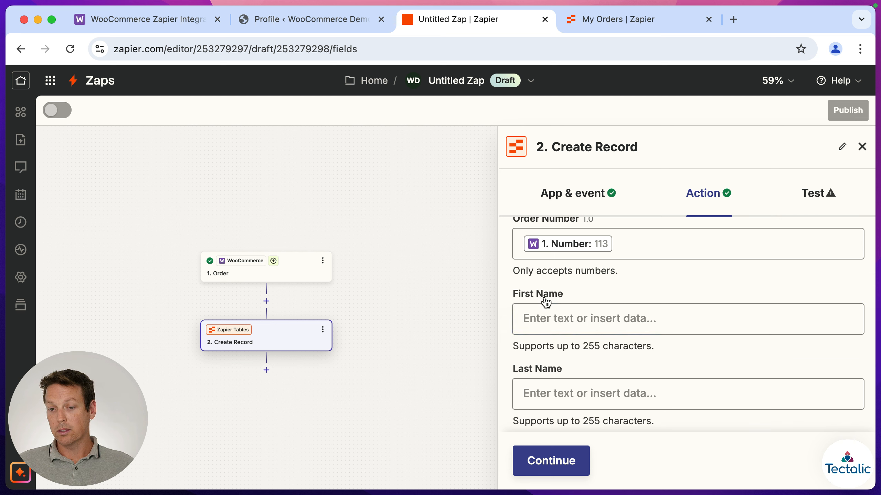
click(557, 319)
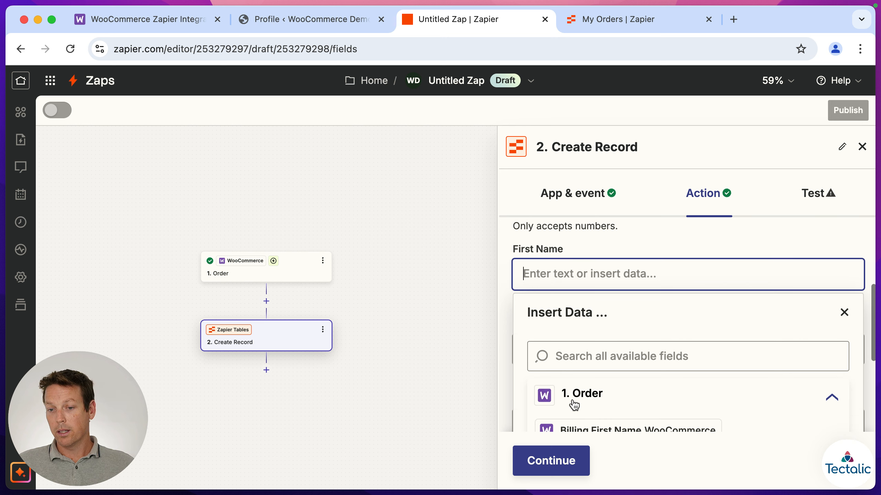
click(556, 347)
text(n)
key(BackSpace)
text(first name)
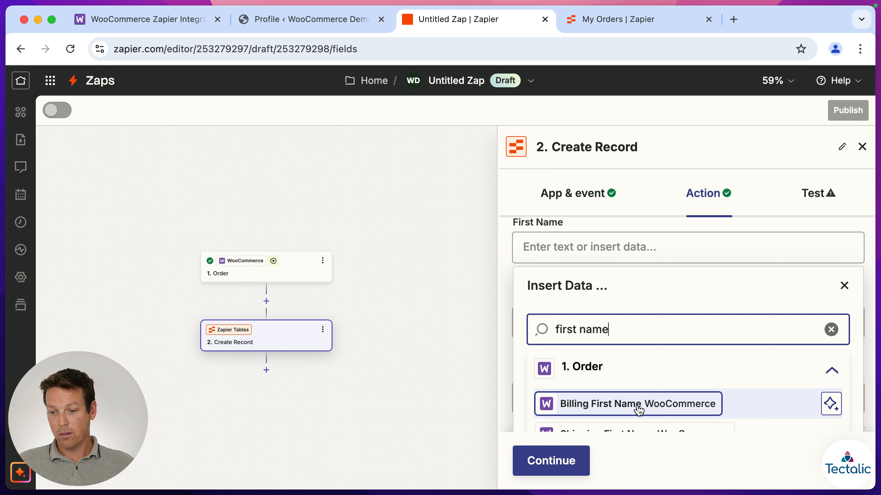
click(639, 409)
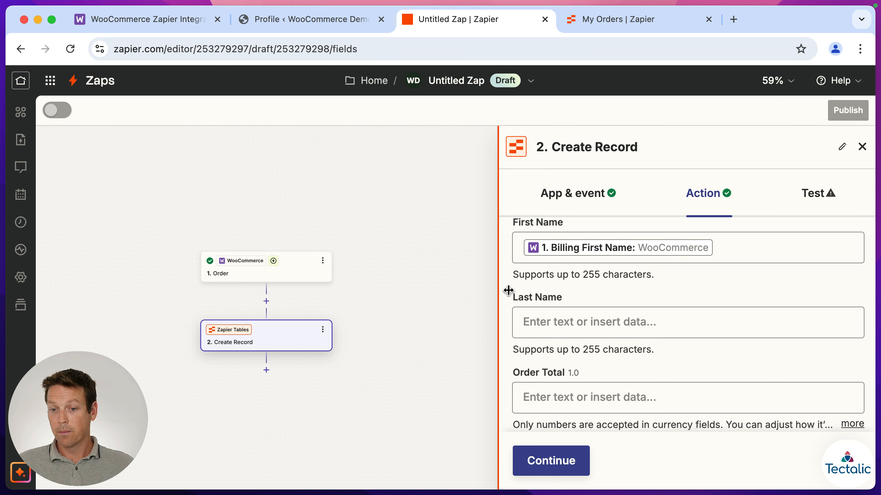
- Map the Last Name field to the order's Billing Last Name, searching the available data fields for "last name"
click(583, 322)
click(558, 405)
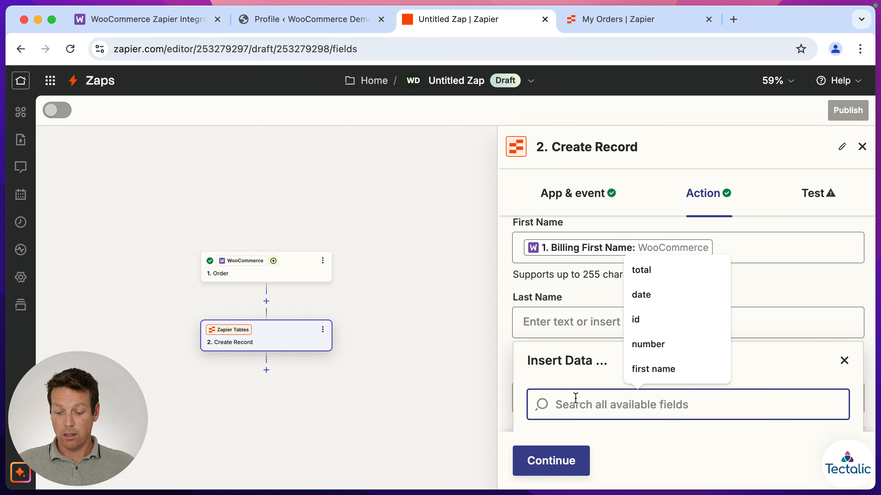
text(last name)
scroll(620, 391, down, 2)
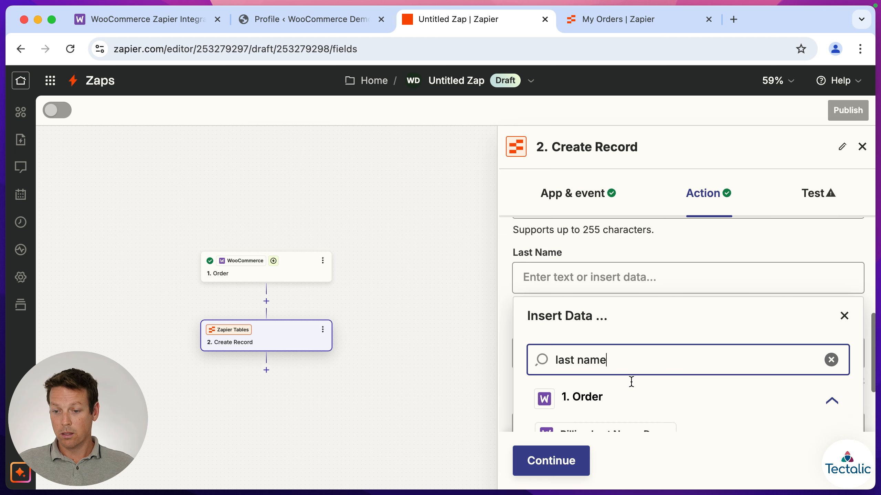
click(625, 403)
- Map the Order Total field to the order's overall Total, searching the available data fields for "total"
click(555, 322)
click(575, 404)
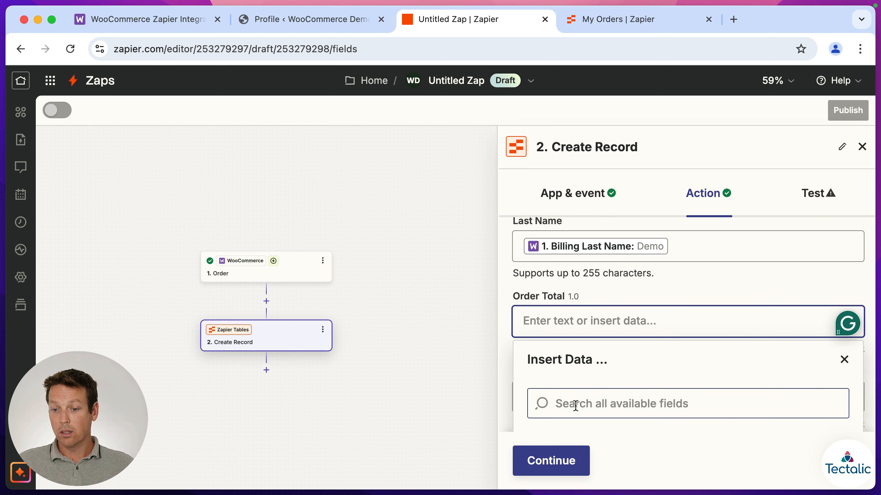
text(total)
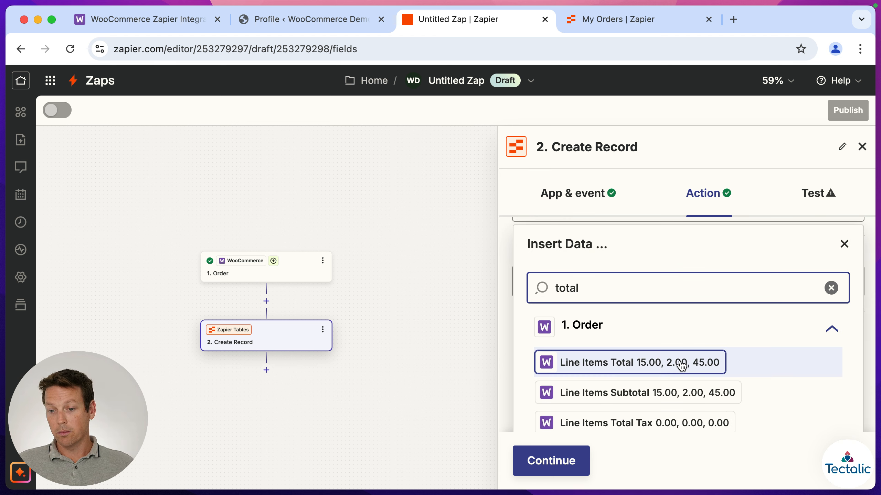
scroll(640, 364, down, 2)
scroll(621, 388, down, 3)
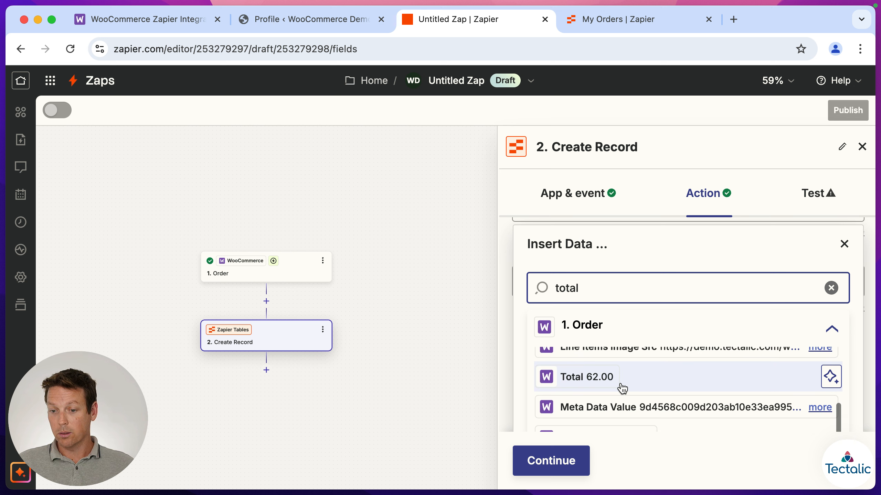
click(583, 392)
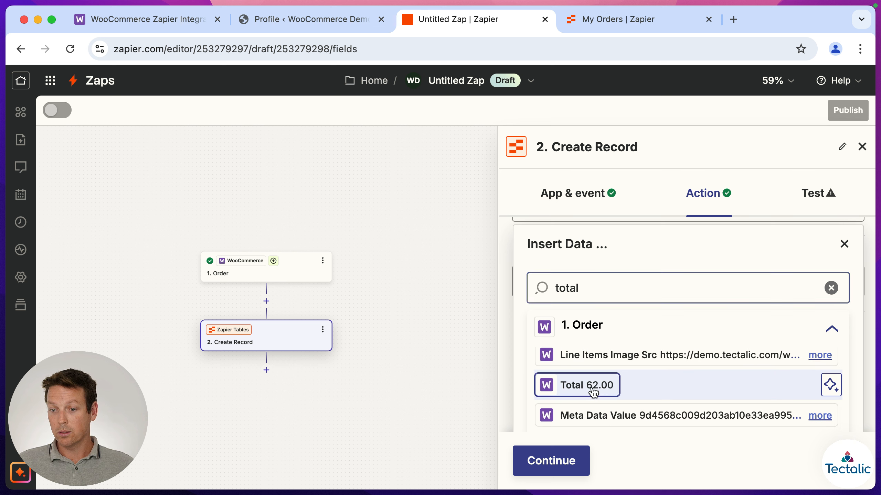
click(673, 279)
- Map the Order Date field to the order's Date Paid, searching for "date", and review the field mappings
scroll(674, 279, down, 1)
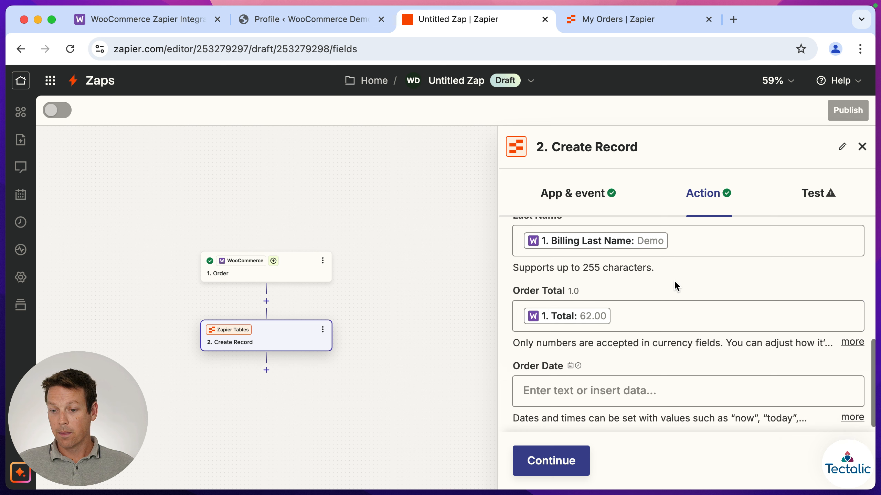
click(545, 384)
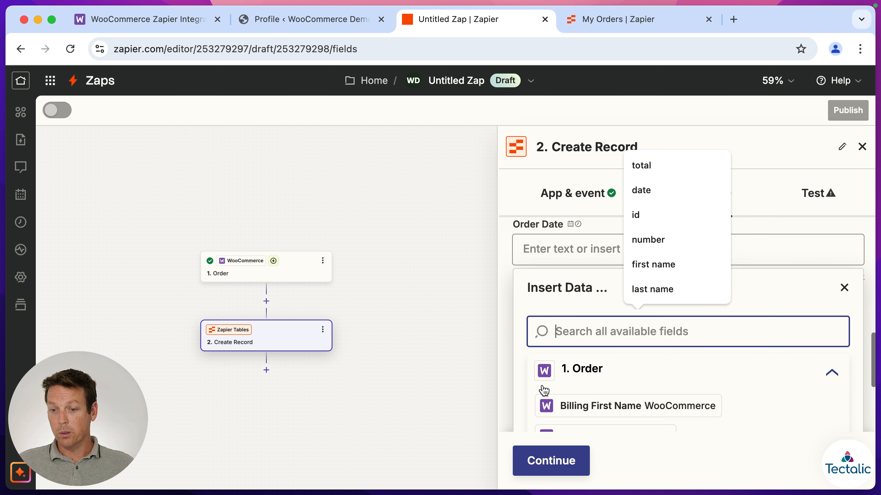
text(date)
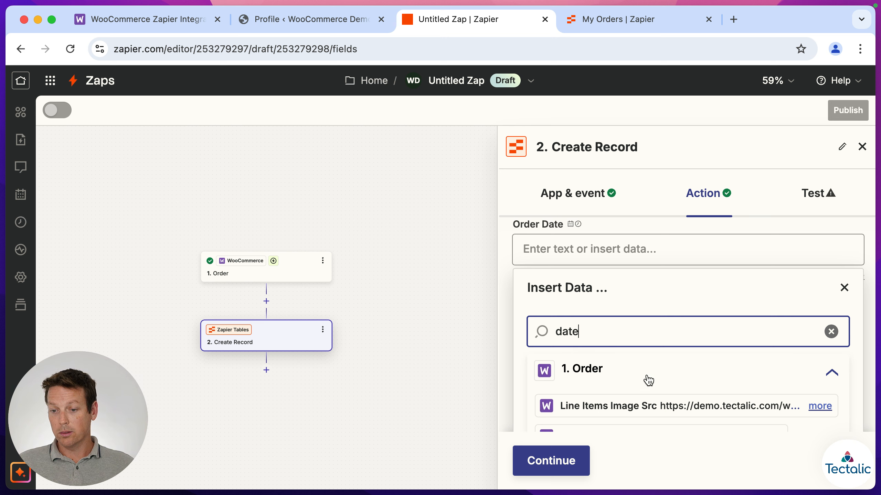
scroll(645, 379, down, 3)
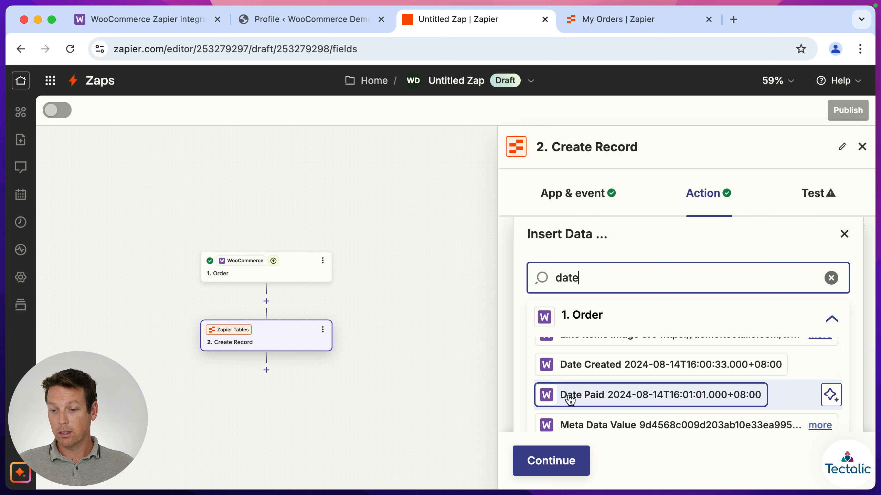
click(605, 399)
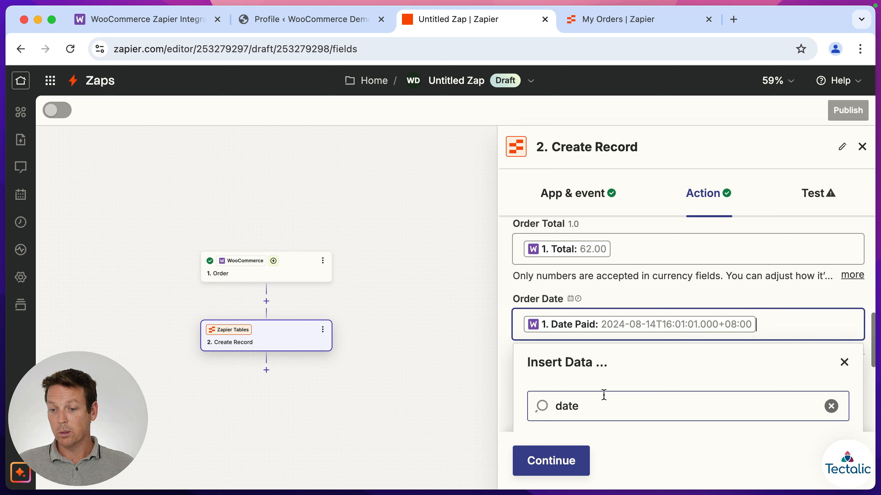
click(615, 290)
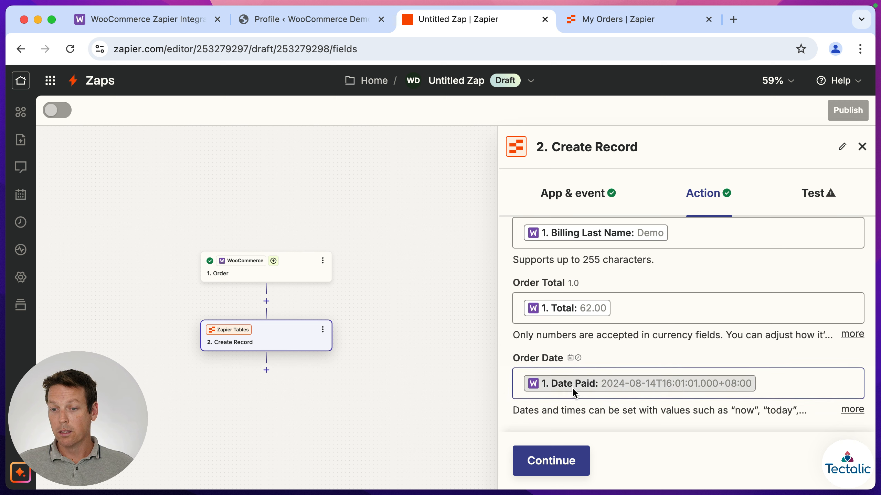
scroll(574, 393, up, 8)
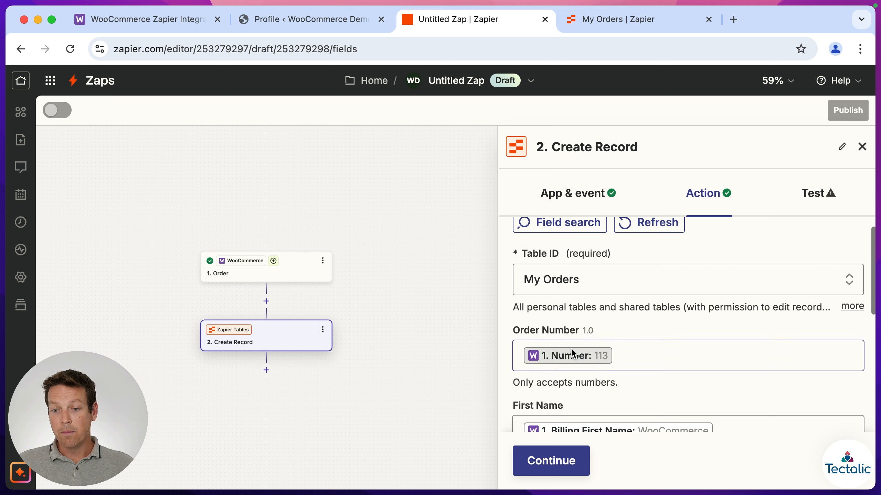
- Review the mapped fields, test the Create Record step by sending a sample record, and check it in the My Orders table
scroll(633, 359, down, 3)
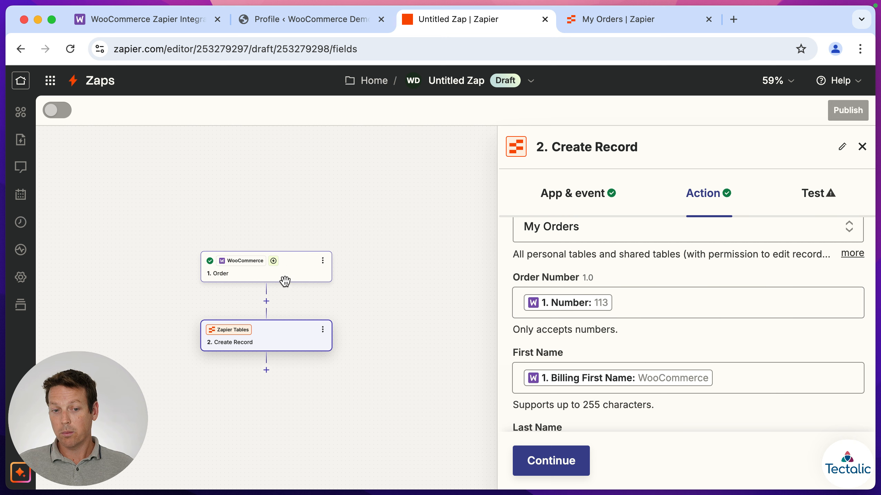
scroll(677, 365, down, 3)
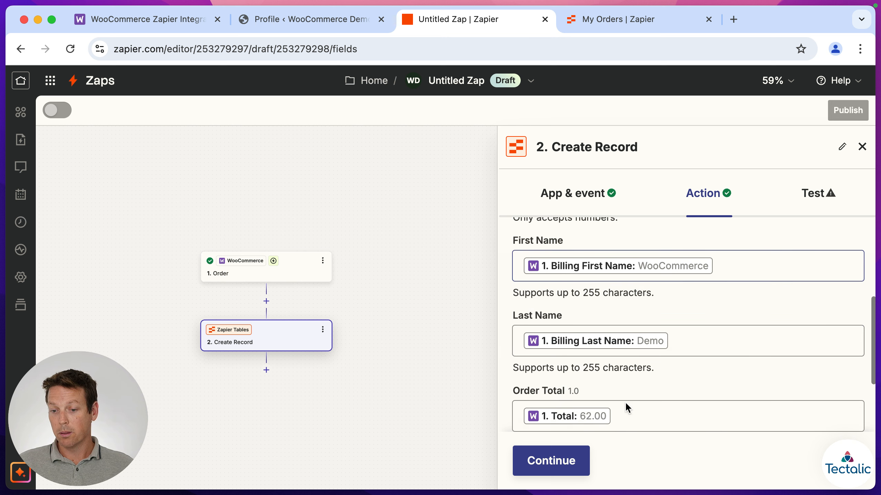
click(557, 466)
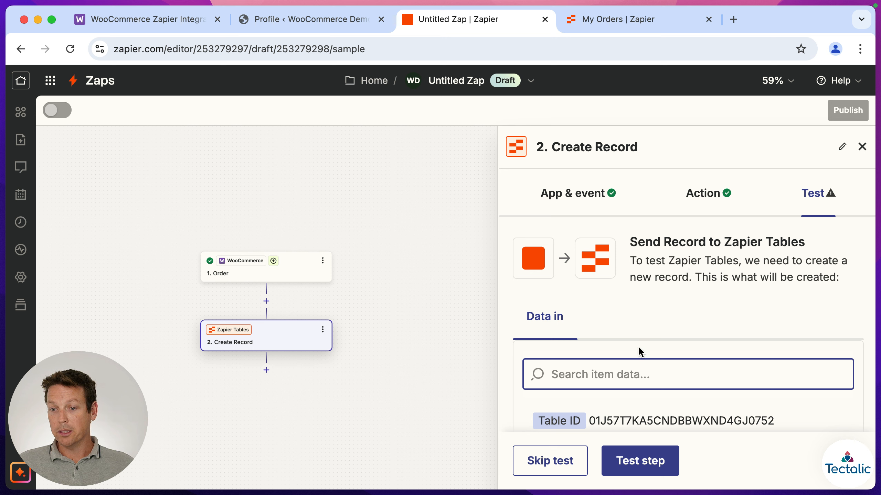
click(640, 467)
click(609, 20)
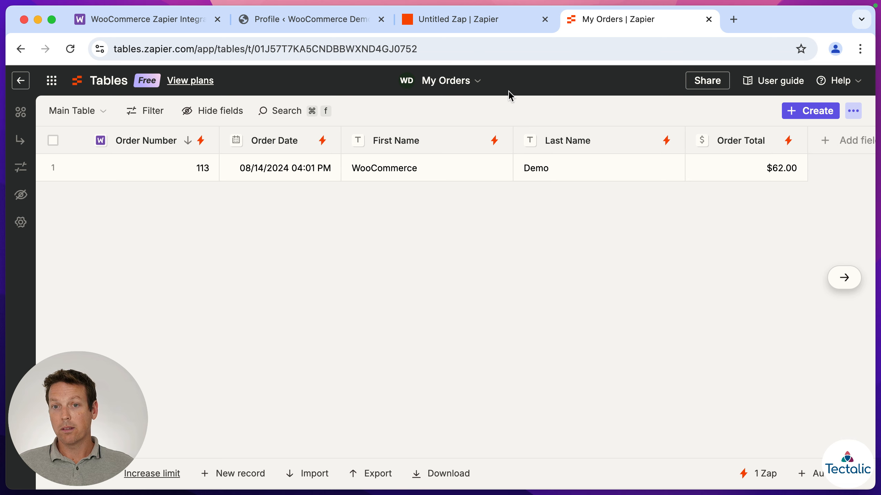
- Rename the Zap as "WooCommerce Orders to My Orders Table" and publish it, finishing on the My Zaps list
click(469, 19)
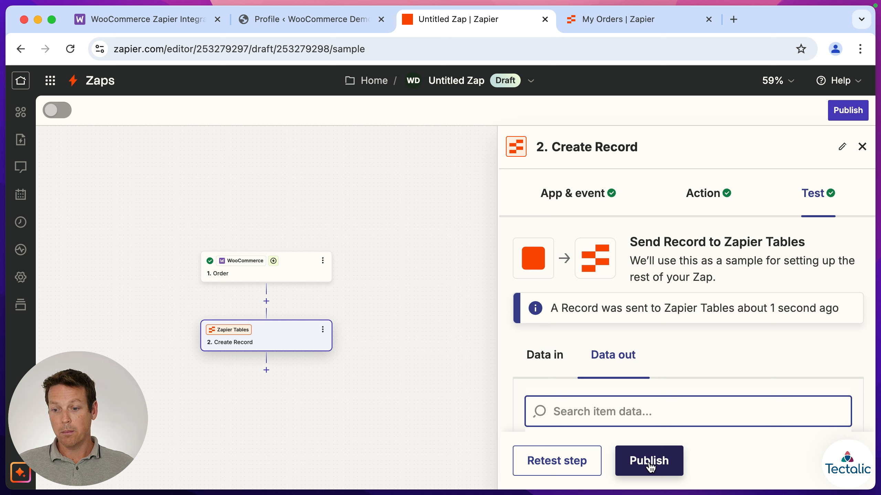
click(476, 81)
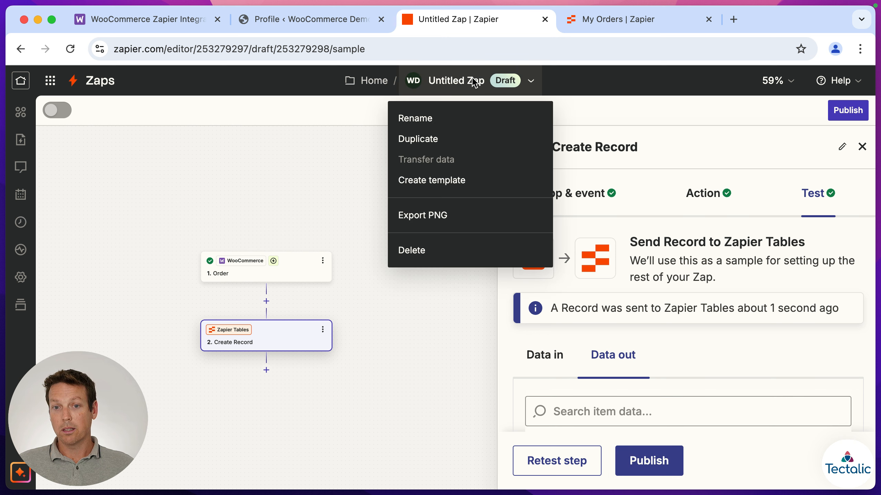
click(419, 120)
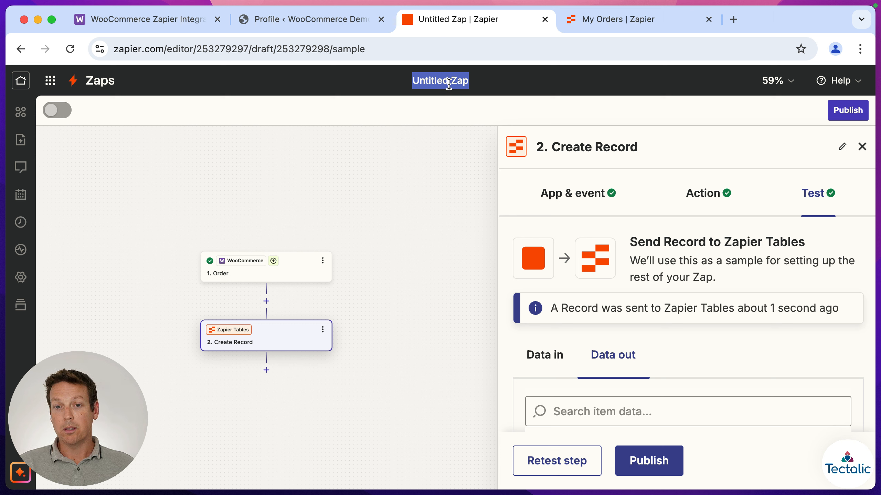
text(W)
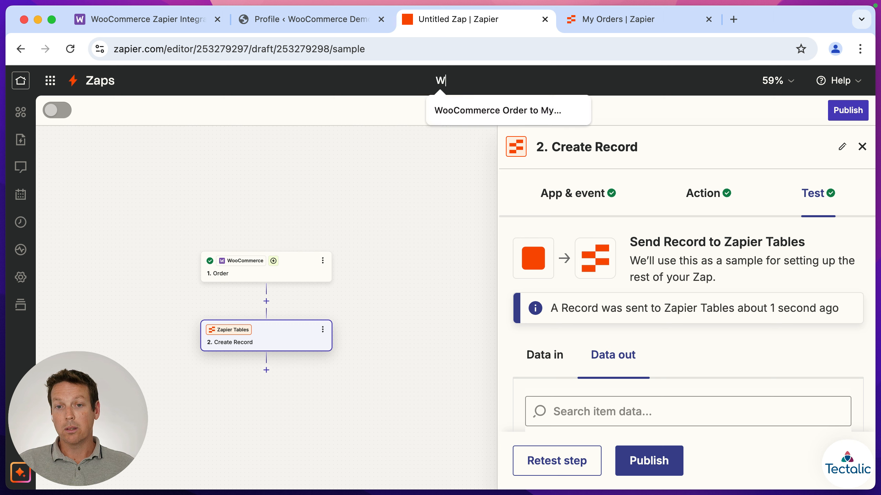
text(ooCommerce Orders to M)
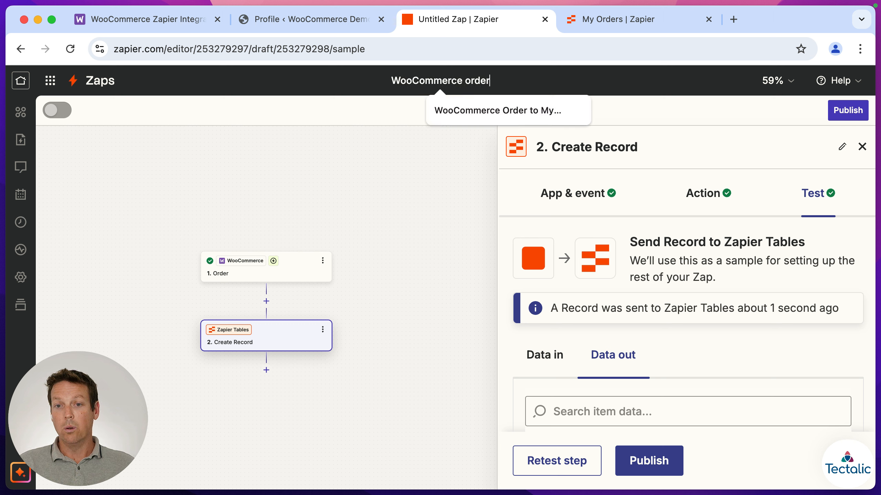
text(y Orders Table)
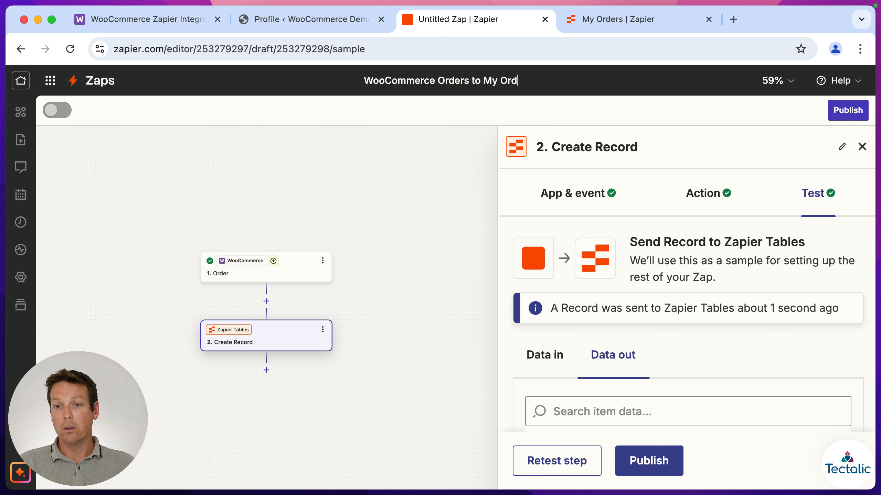
key(Return)
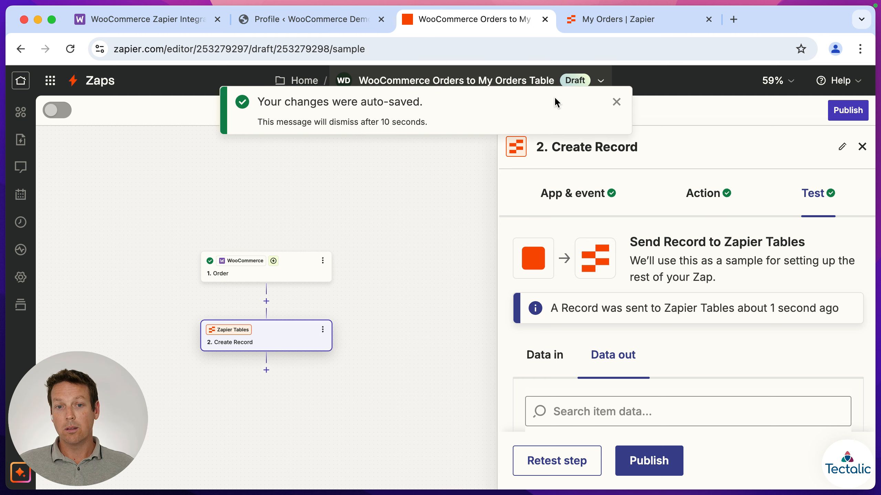
click(648, 464)
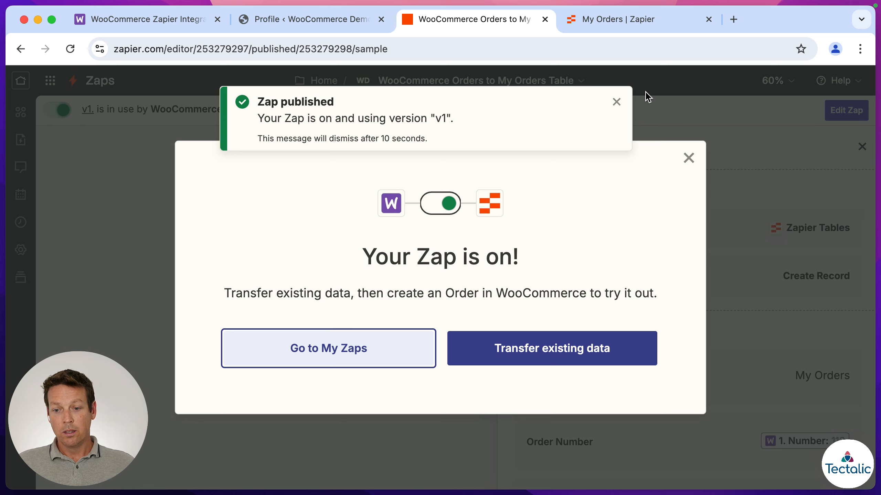
click(350, 350)
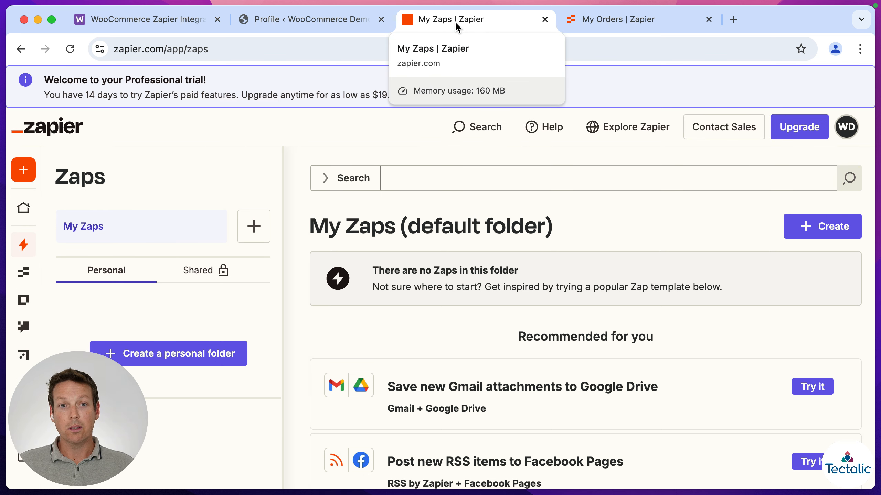
- Visit the WooCommerce Demo shop and add the Album and Single products to the cart
click(311, 19)
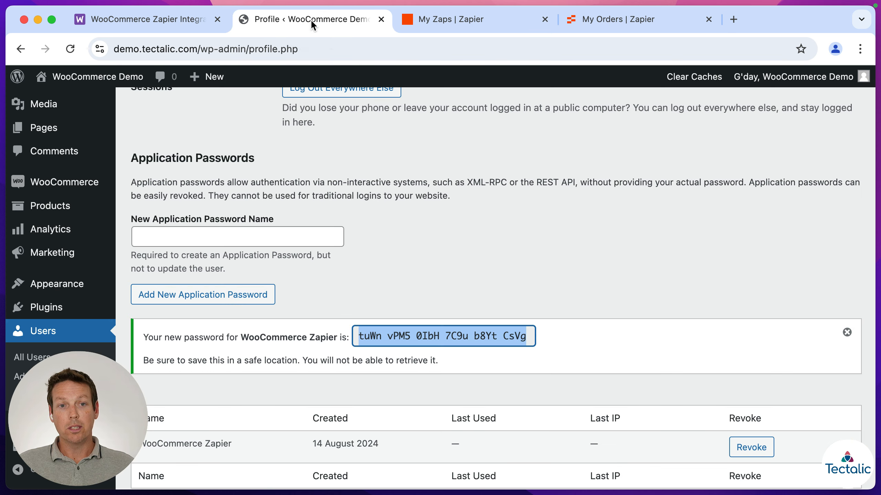
click(103, 77)
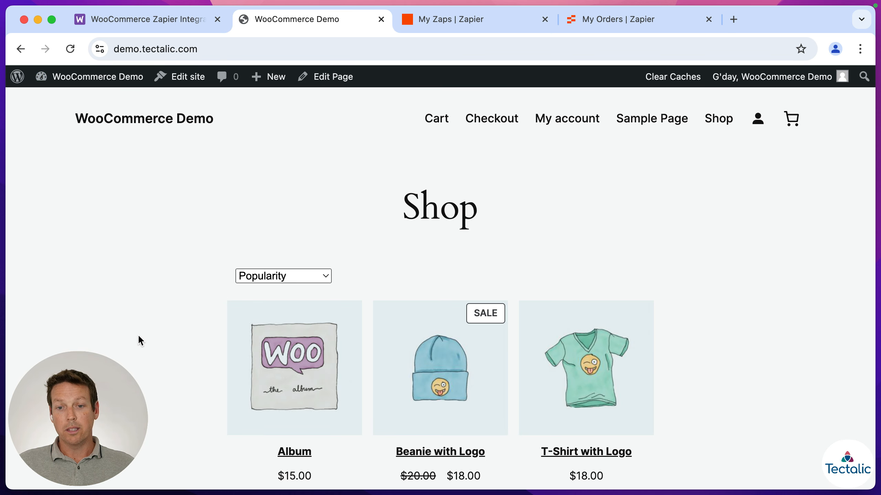
scroll(139, 337, down, 5)
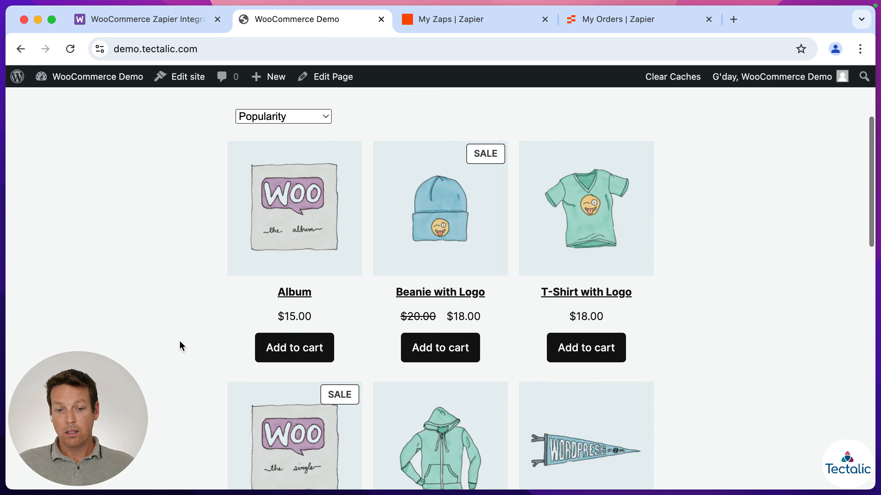
click(303, 350)
scroll(304, 350, down, 10)
click(300, 252)
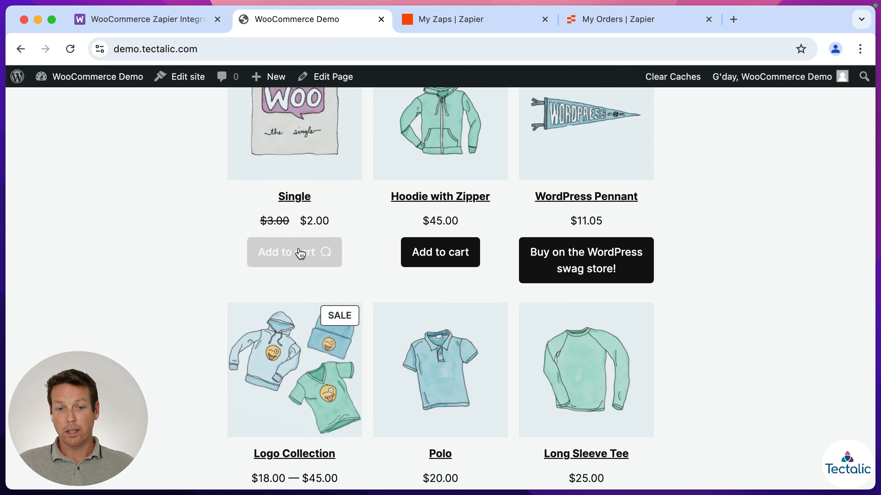
scroll(614, 189, up, 15)
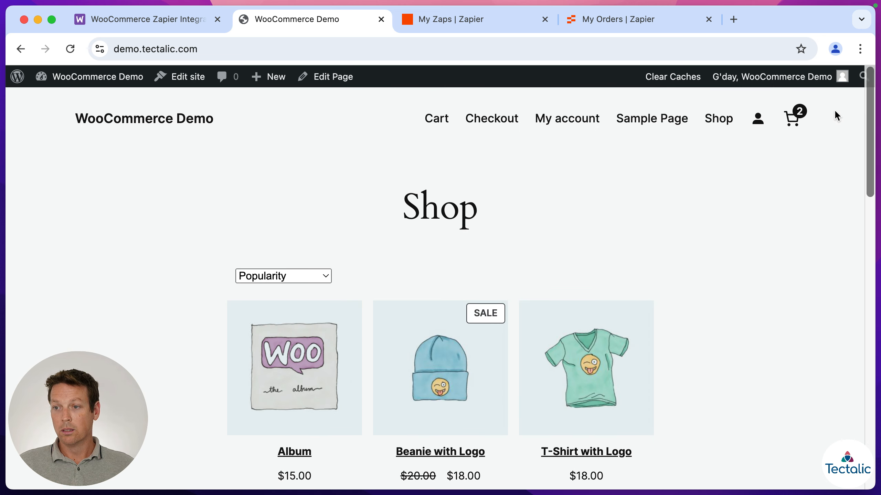
- Check out the cart and place the order using the saved Visa card
click(791, 120)
click(787, 465)
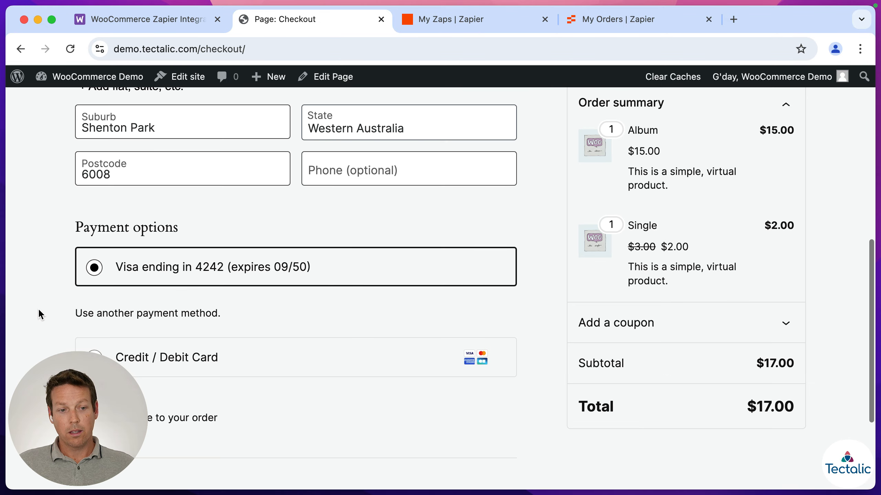
scroll(99, 262, down, 5)
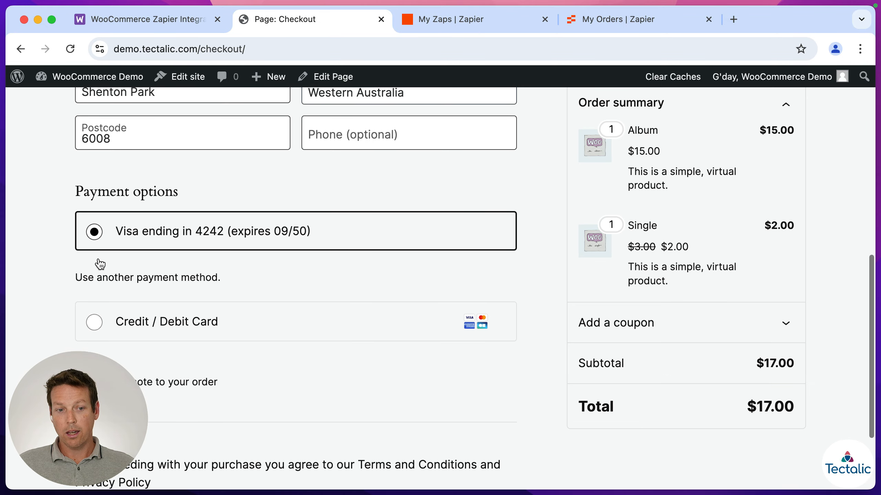
click(416, 430)
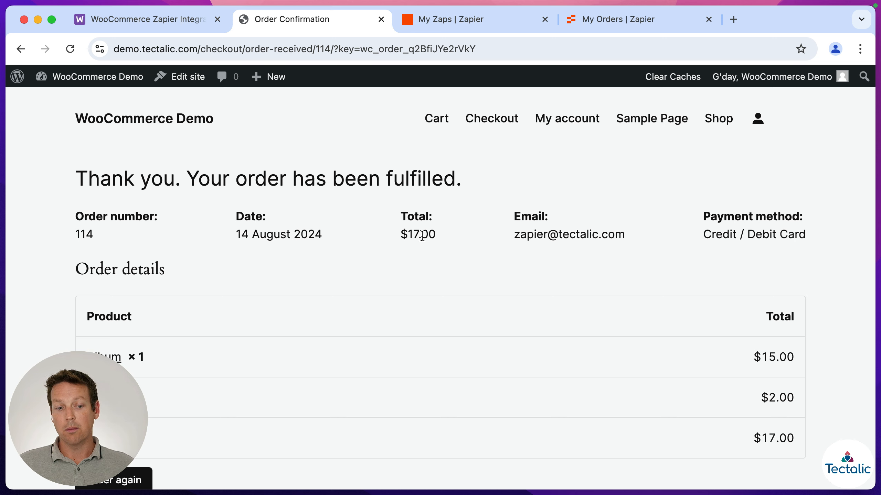
- Check the My Orders table for the new order's record, and examine the Zap's run in Zapier's Zap history
click(640, 23)
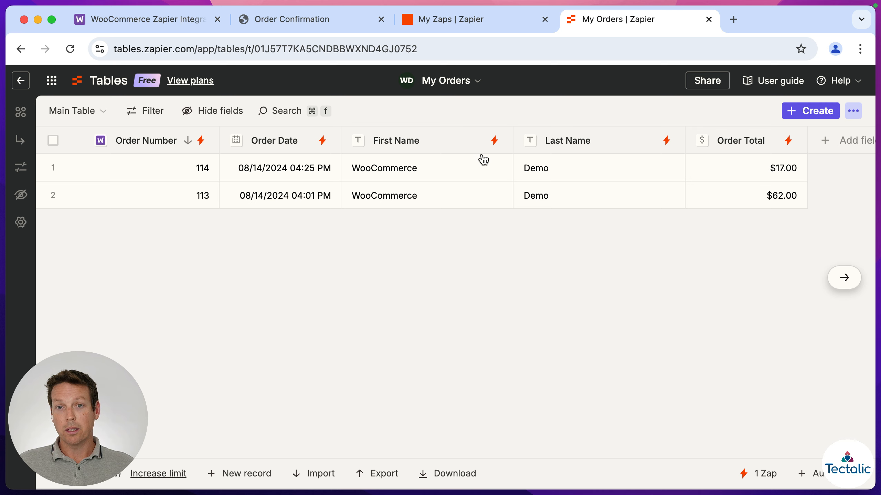
click(474, 19)
mouse_move(71, 281)
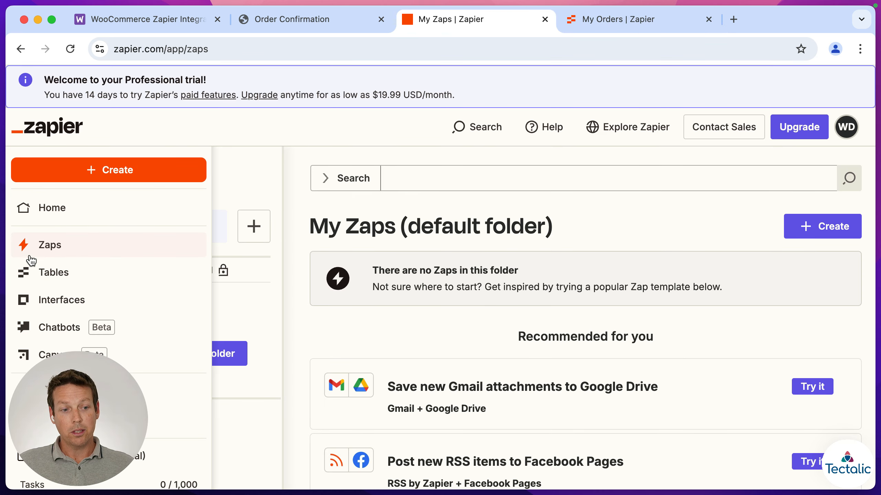
click(69, 419)
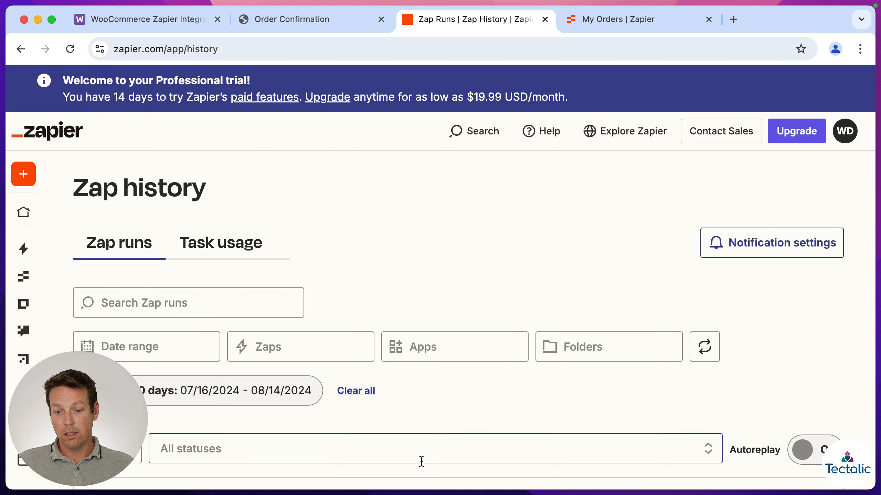
scroll(436, 413, down, 3)
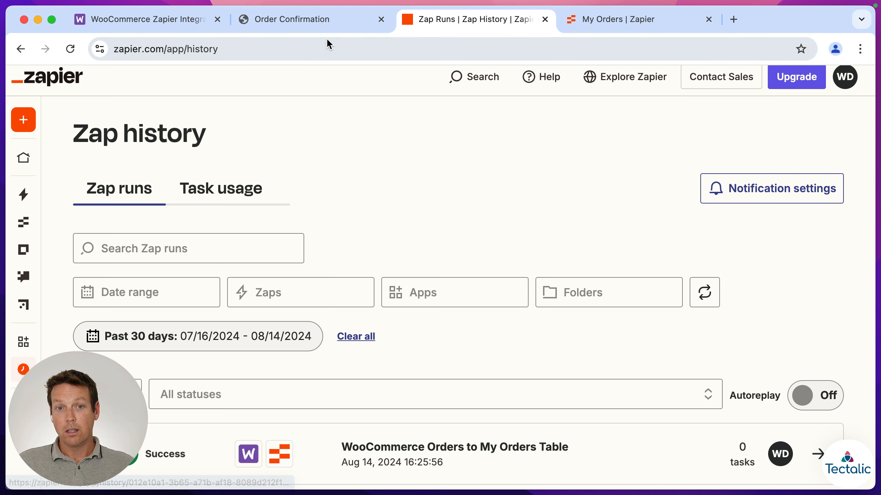
- Open the store admin's WooCommerce Zapier Task History and examine the status, message and date logged for the new order
click(318, 16)
mouse_move(82, 79)
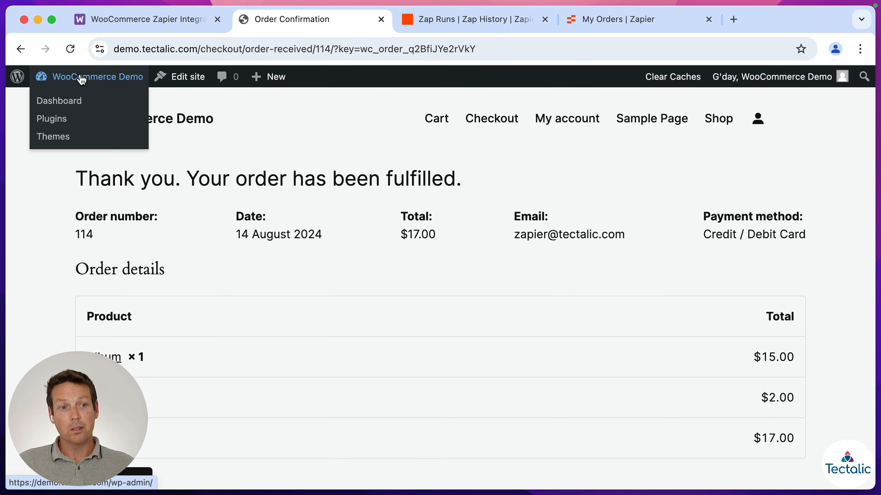
click(60, 104)
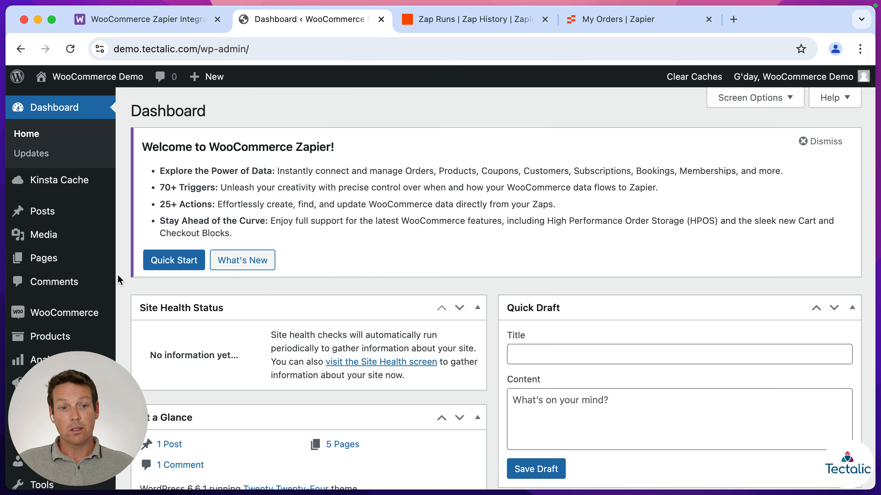
mouse_move(64, 314)
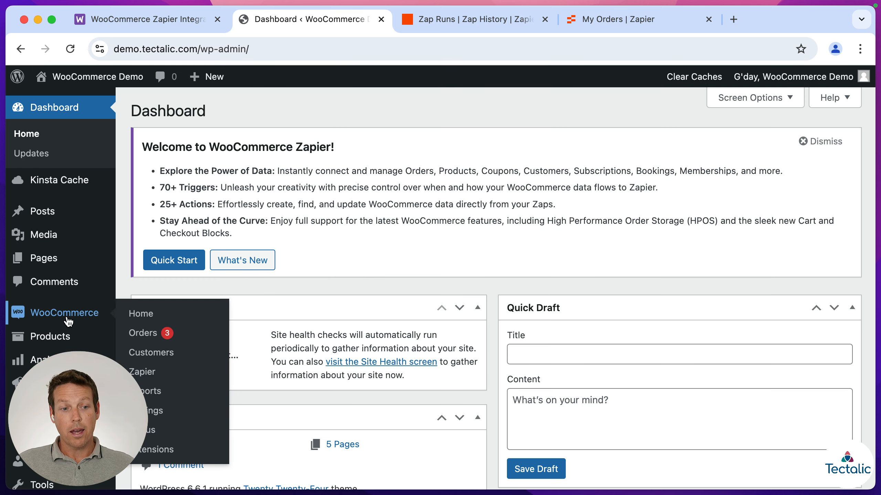
click(142, 373)
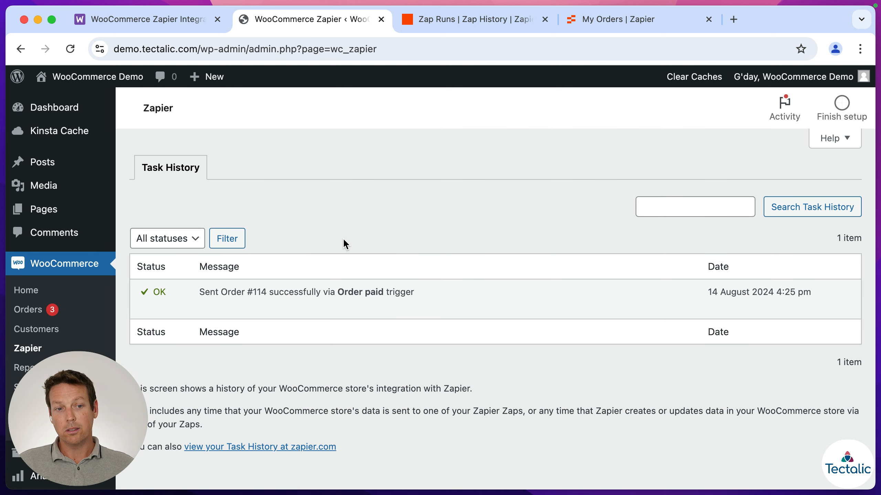
mouse_move(283, 302)
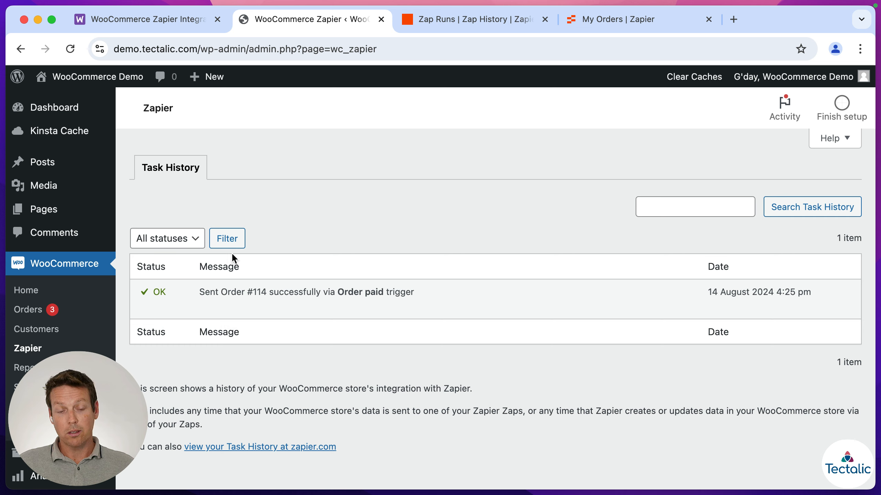
mouse_move(349, 303)
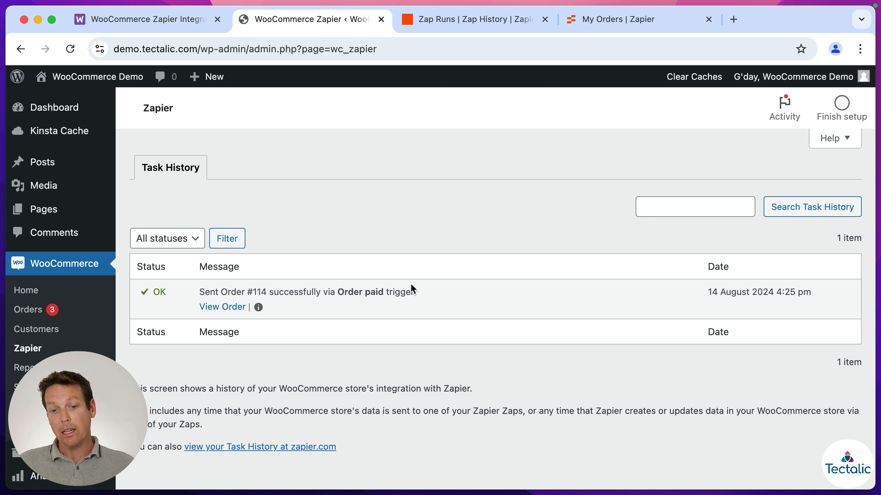
mouse_move(173, 286)
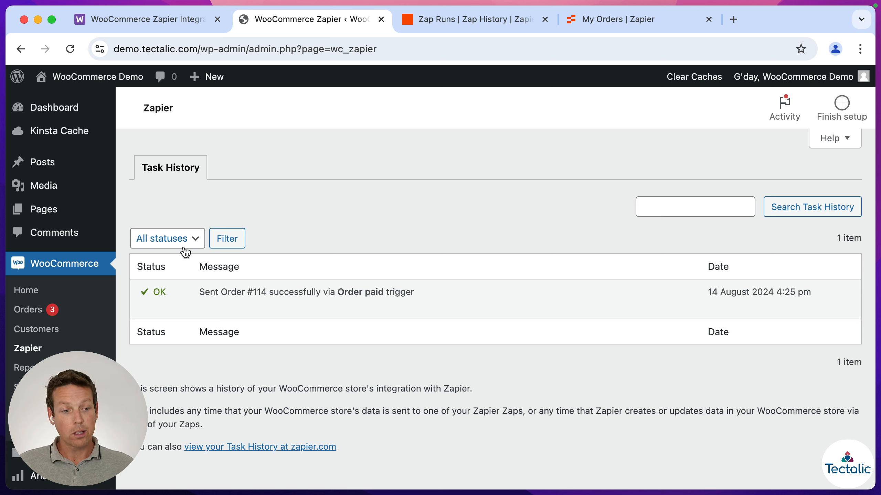
- Open the newest order in the WooCommerce Orders list and examine its WooCommerce Zapier History section
click(32, 312)
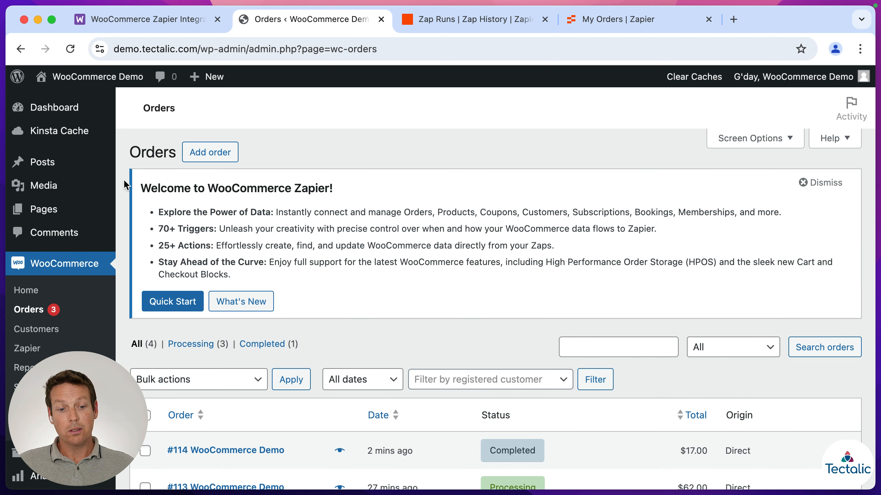
click(238, 451)
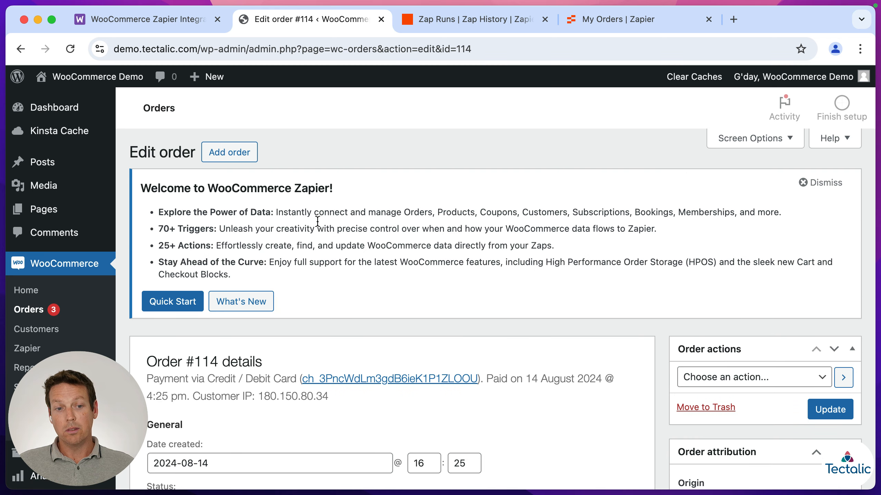
scroll(396, 240, down, 5)
scroll(397, 242, down, 2)
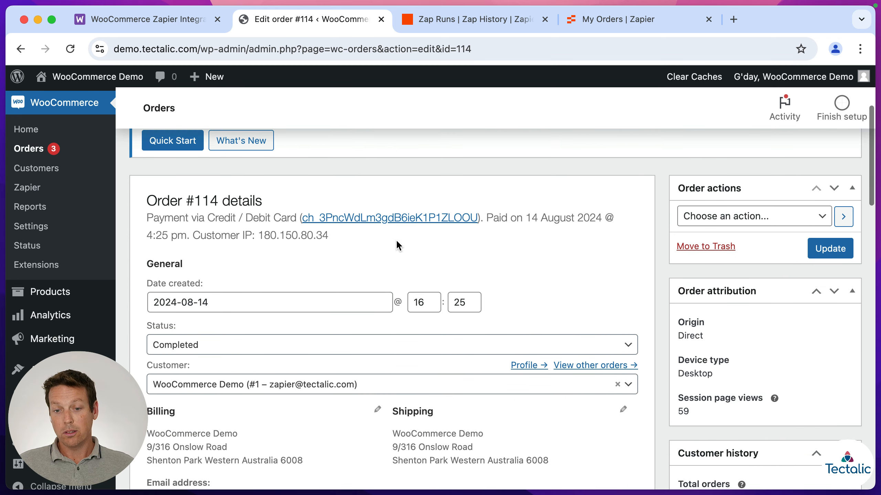
scroll(389, 256, down, 10)
scroll(388, 255, down, 20)
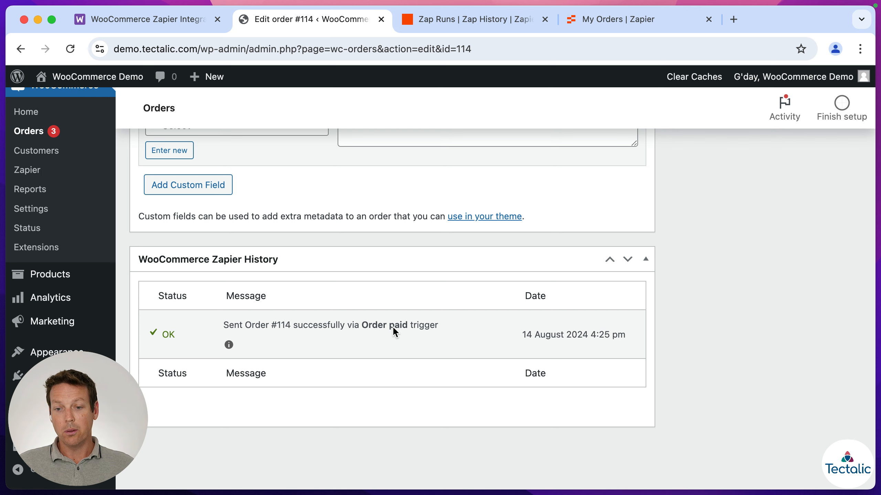
scroll(412, 420, up, 3)
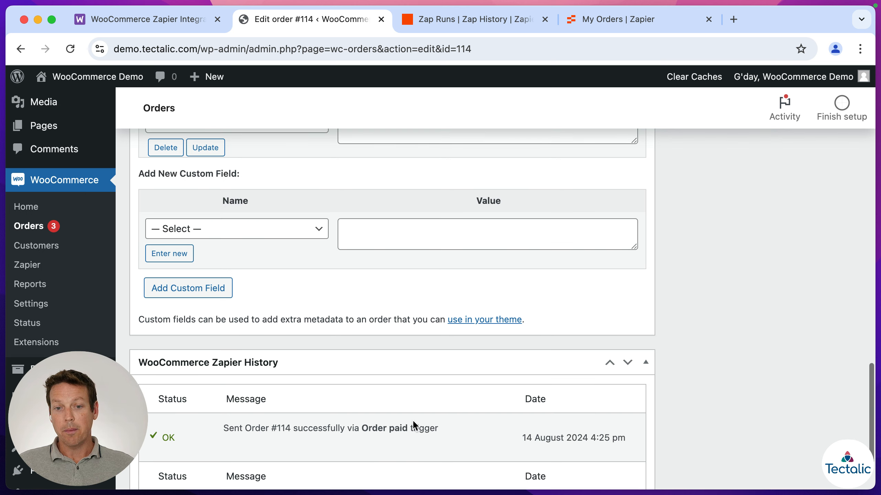
scroll(413, 419, down, 2)
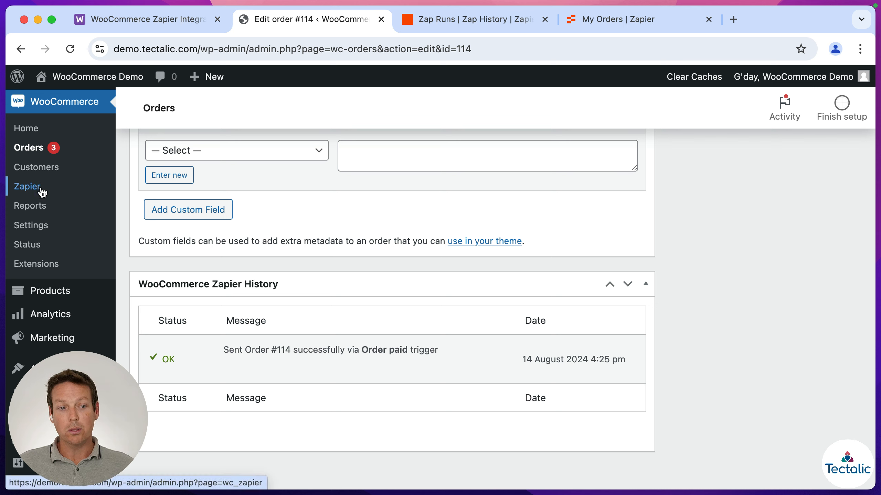
mouse_move(322, 367)
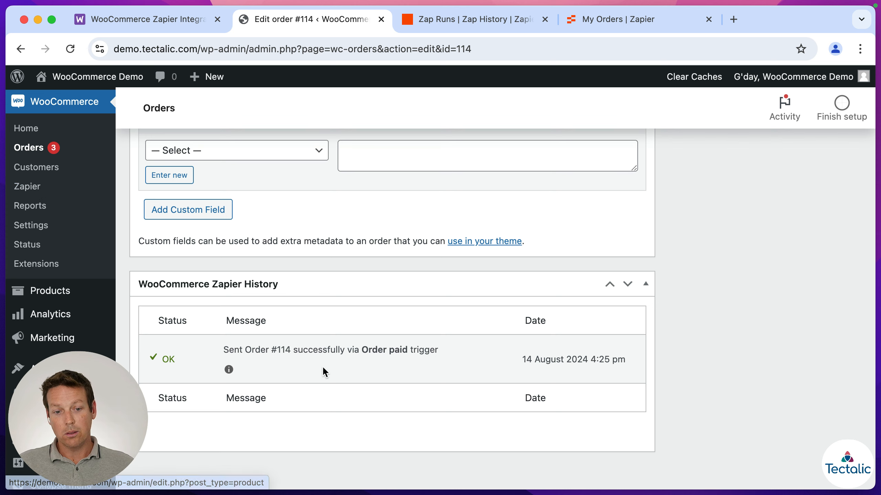